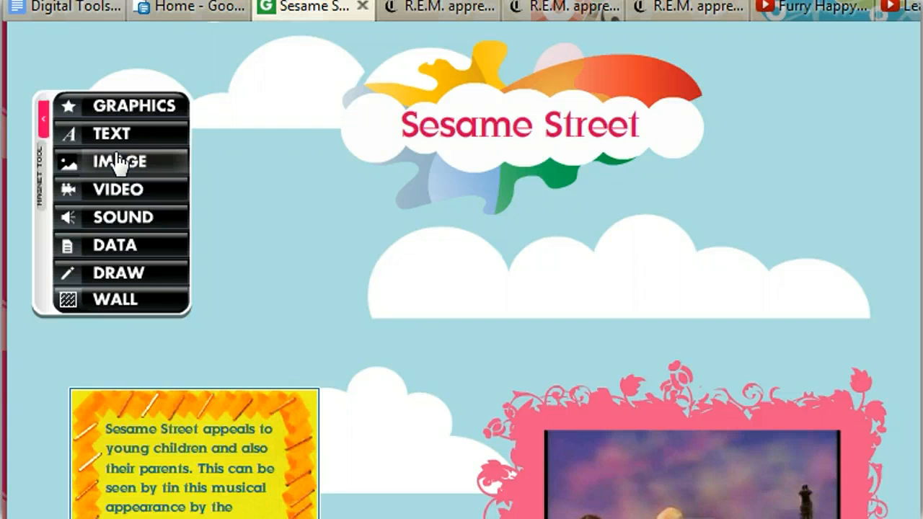
Add the blue circled-arrow graphic from page 2 of the Paper gallery to the poster and close the graphics gallery.
left_click(123, 108)
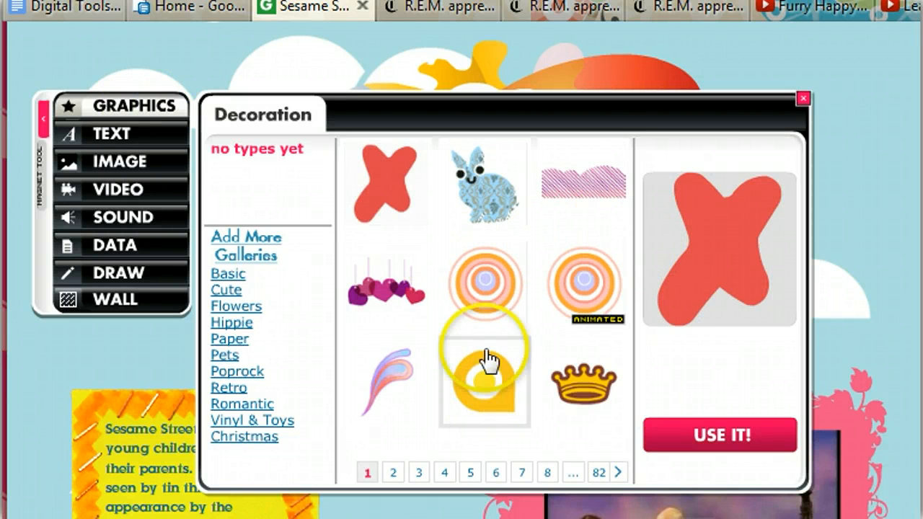
left_click(445, 474)
left_click(496, 474)
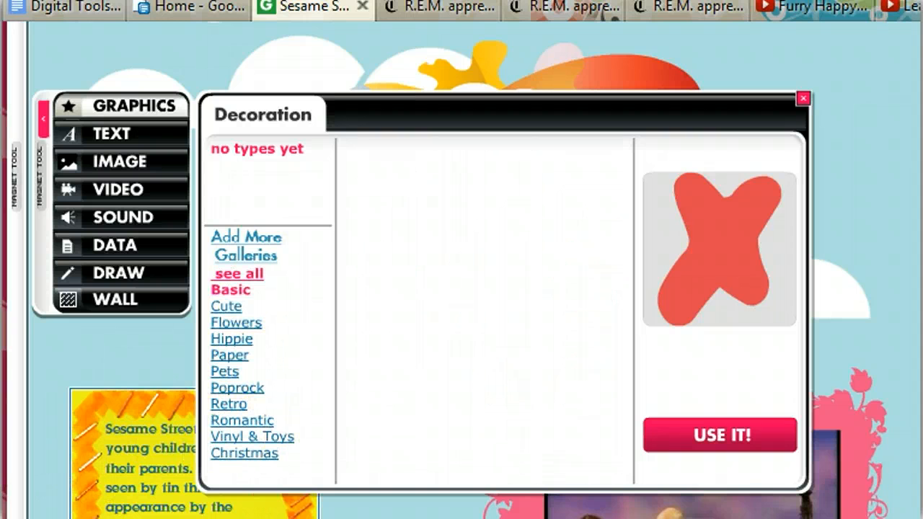
scroll(462, 269, "down", 3)
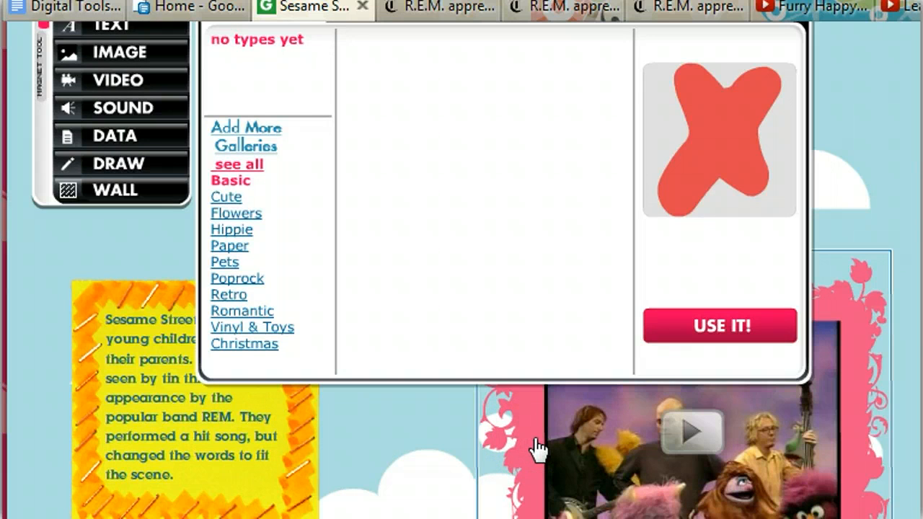
left_click(244, 247)
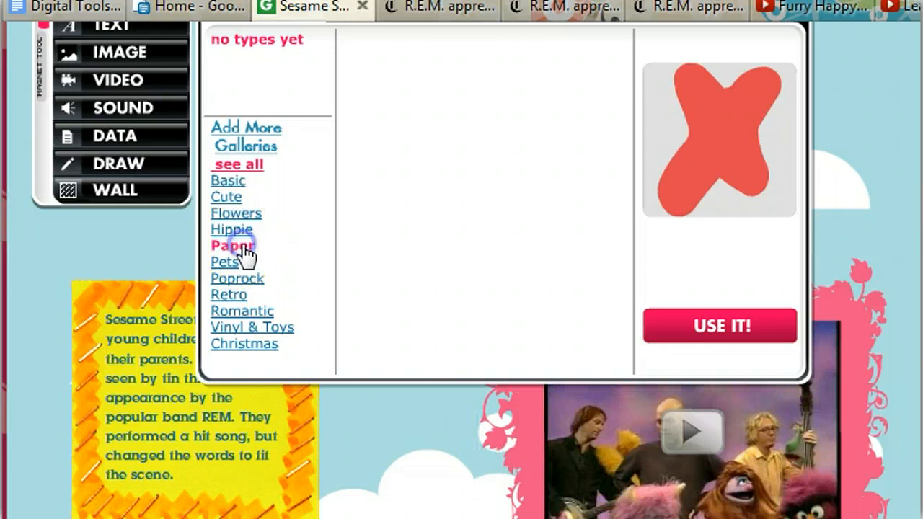
left_click(393, 364)
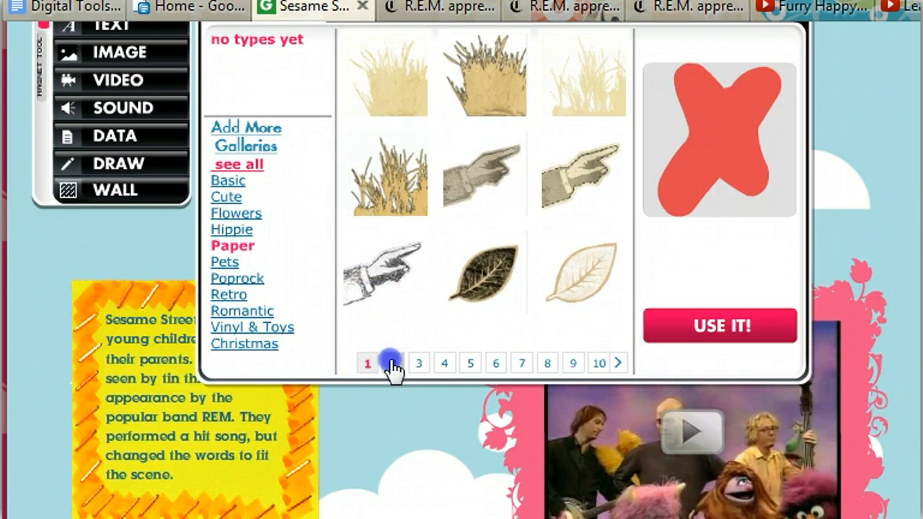
left_click(494, 268)
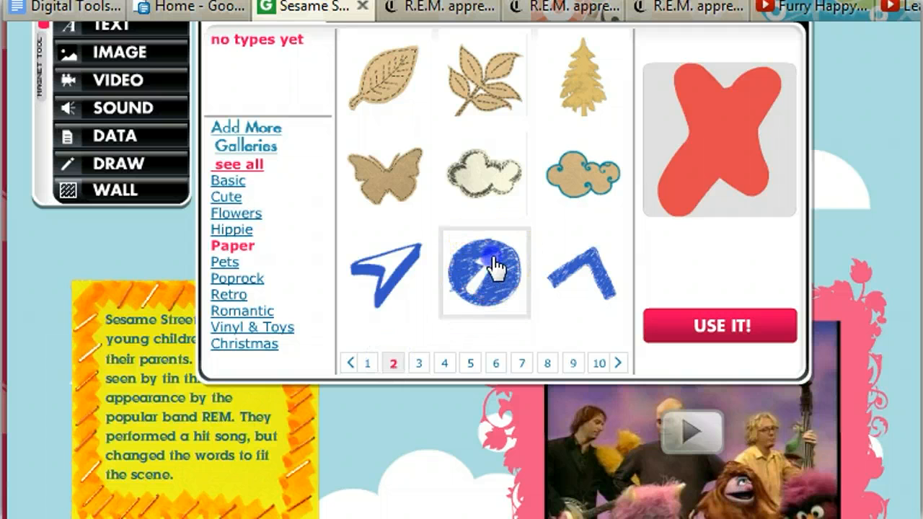
left_click(690, 324)
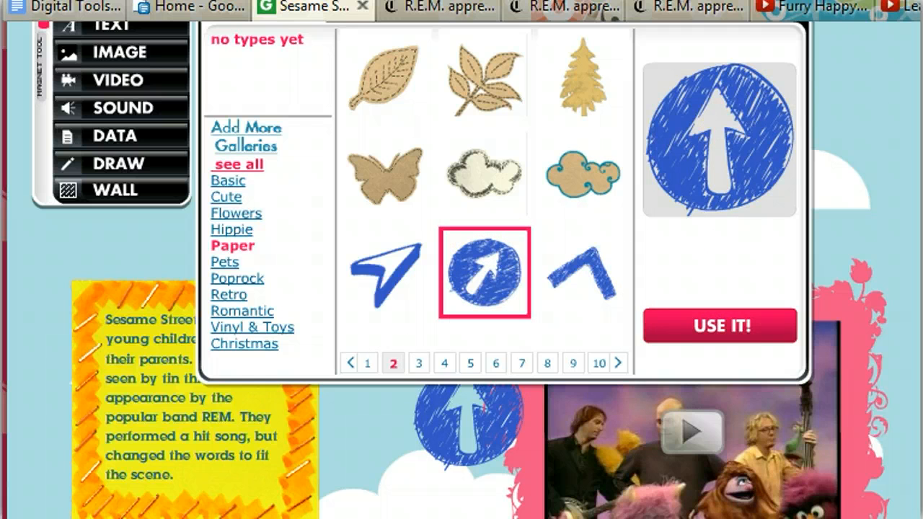
scroll(461, 289, "up", 3)
left_click(803, 198)
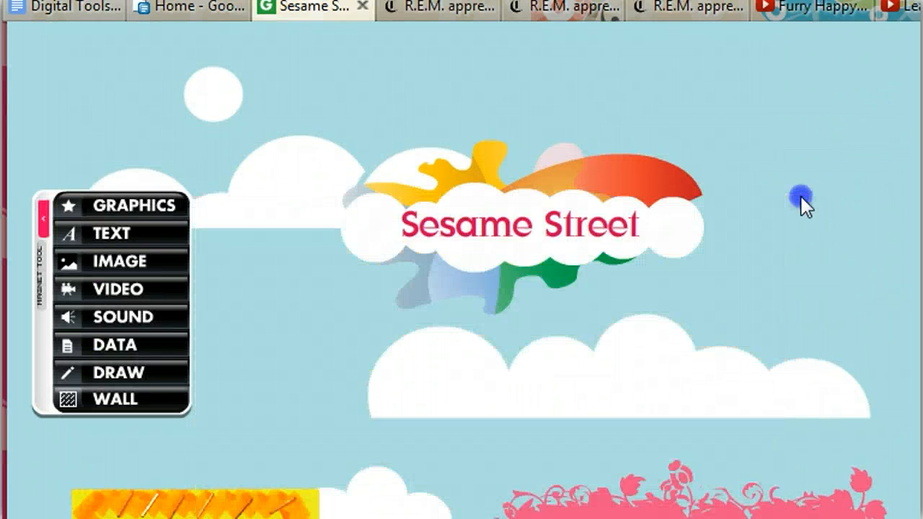
Place the arrow graphic between the yellow text box and the video, and rotate it to point at the video.
scroll(437, 252, "down", 6)
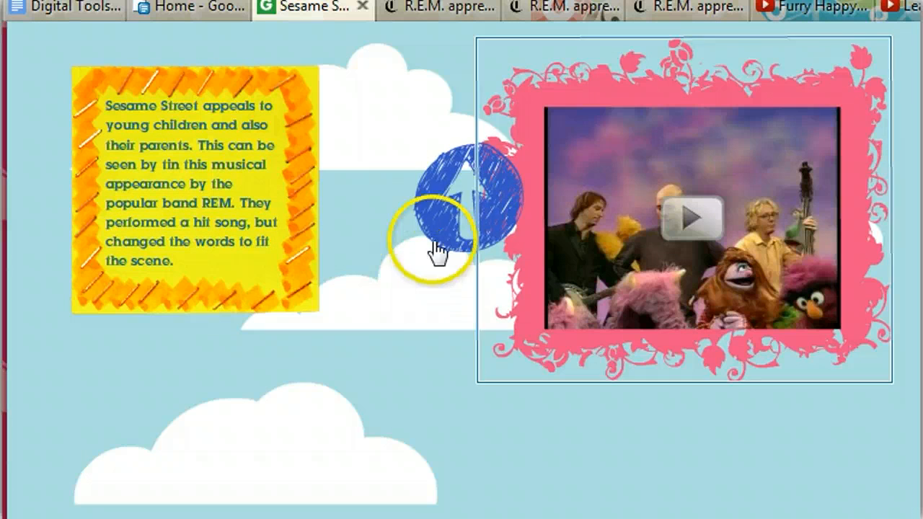
left_click_drag(440, 220, 386, 222)
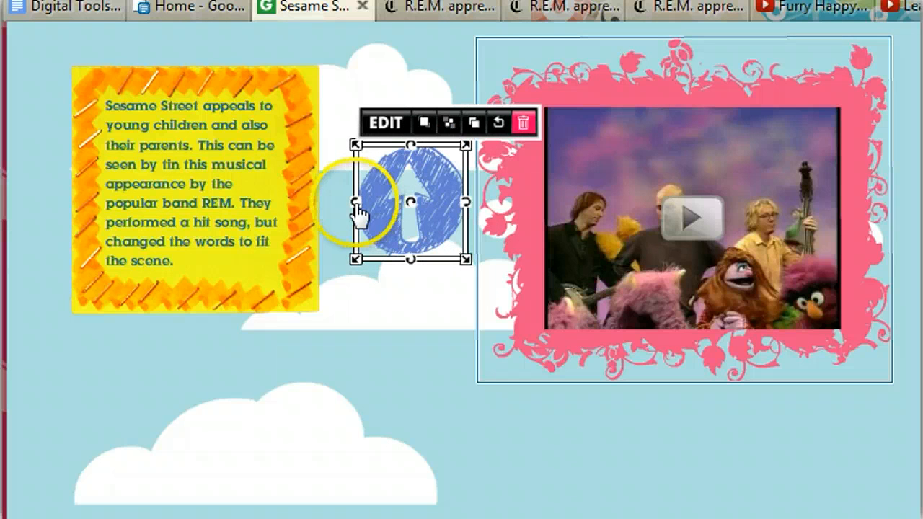
left_click(339, 215)
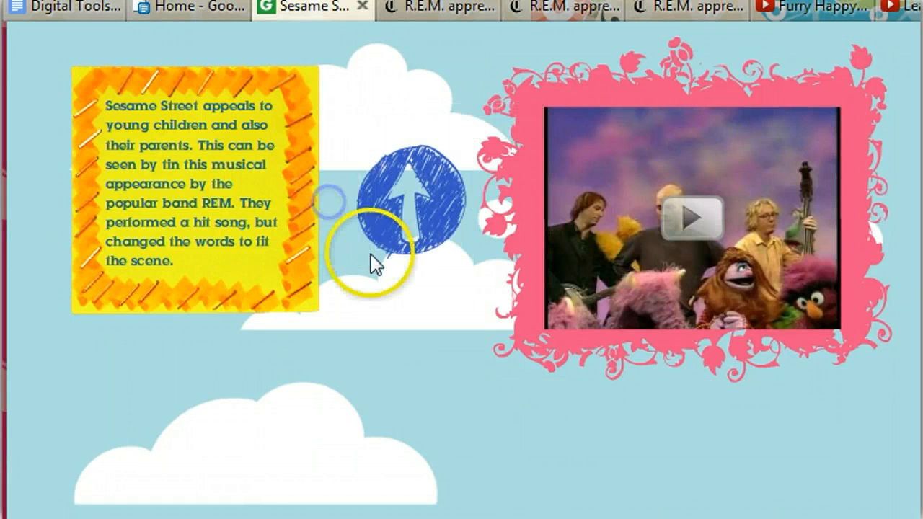
left_click(373, 228)
left_click_drag(357, 211, 303, 56)
left_click_drag(361, 231, 352, 202)
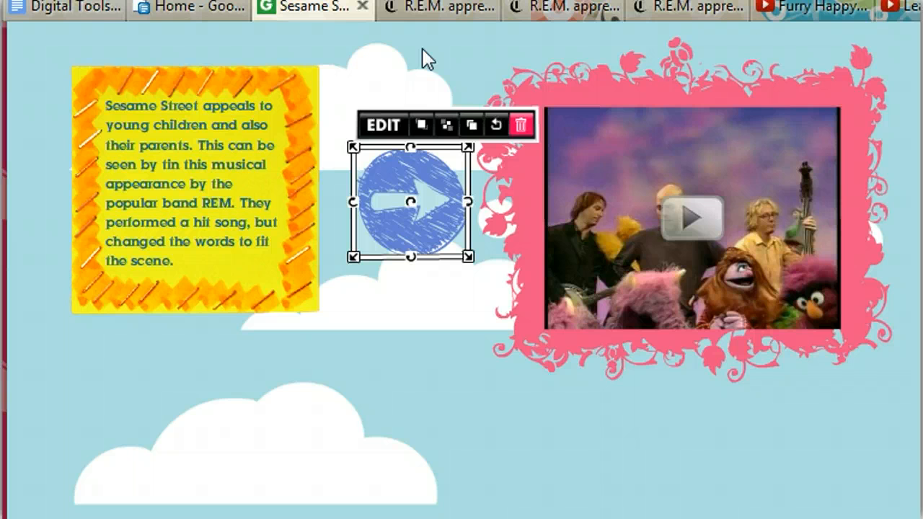
Recolor the arrow graphic green and add that green to my colors.
left_click(382, 127)
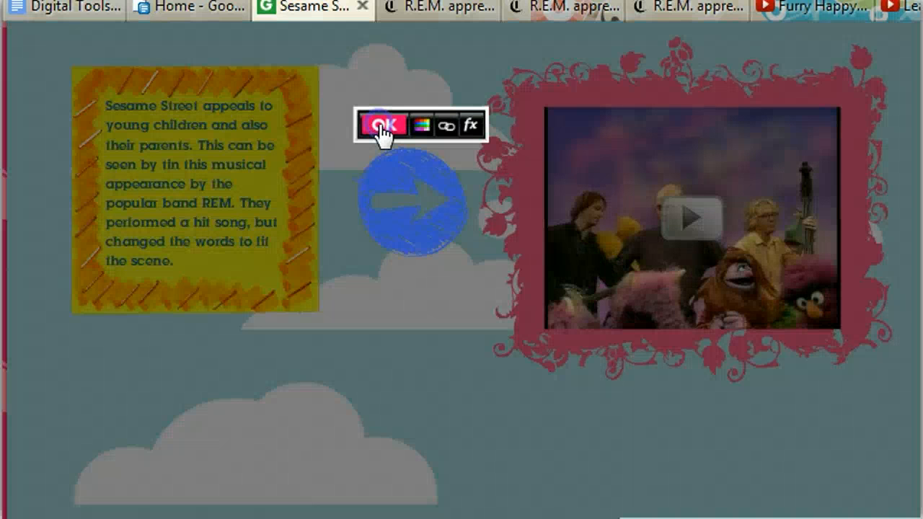
left_click(420, 127)
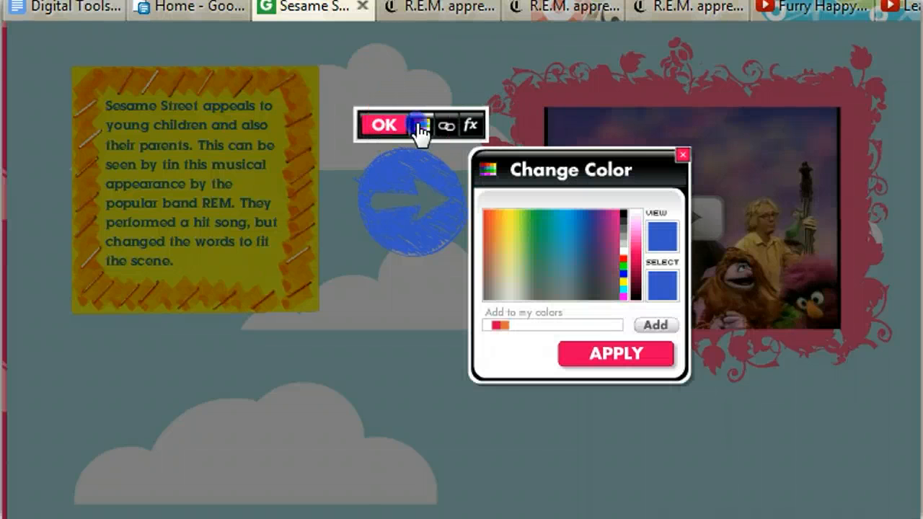
left_click(534, 234)
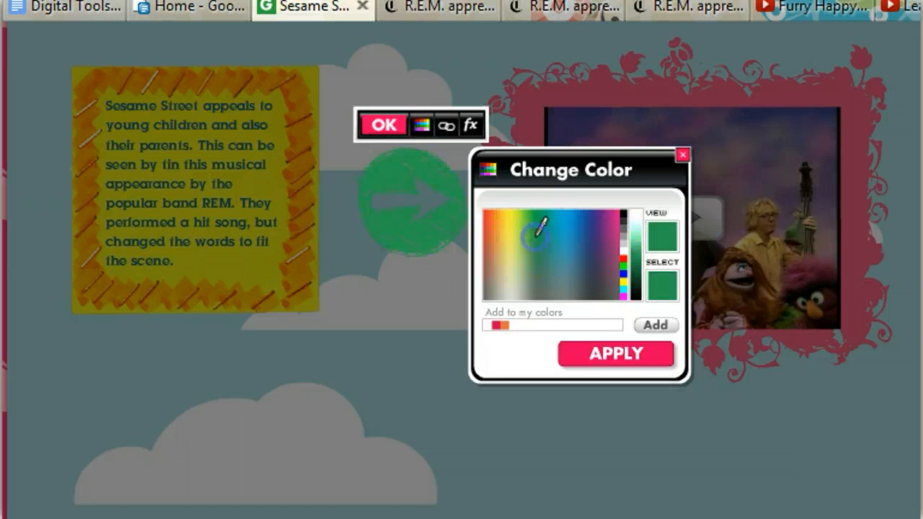
left_click(655, 325)
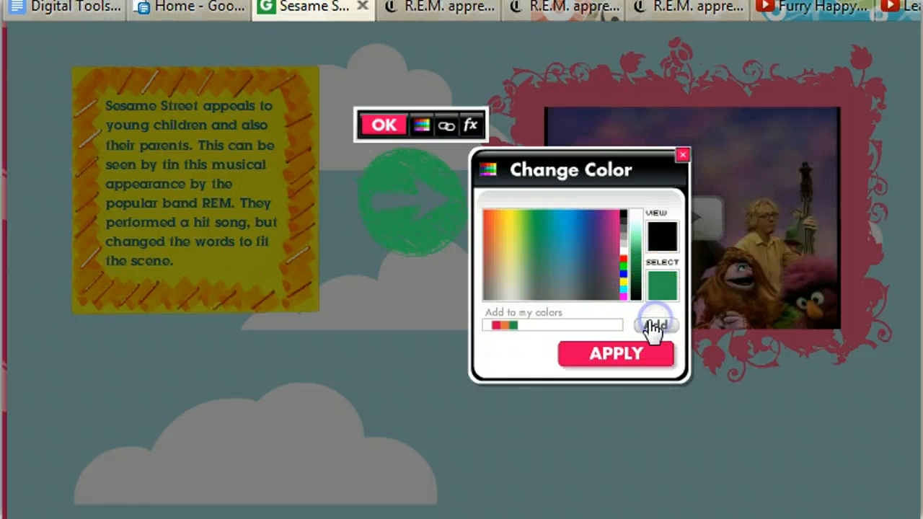
left_click(598, 353)
left_click(384, 124)
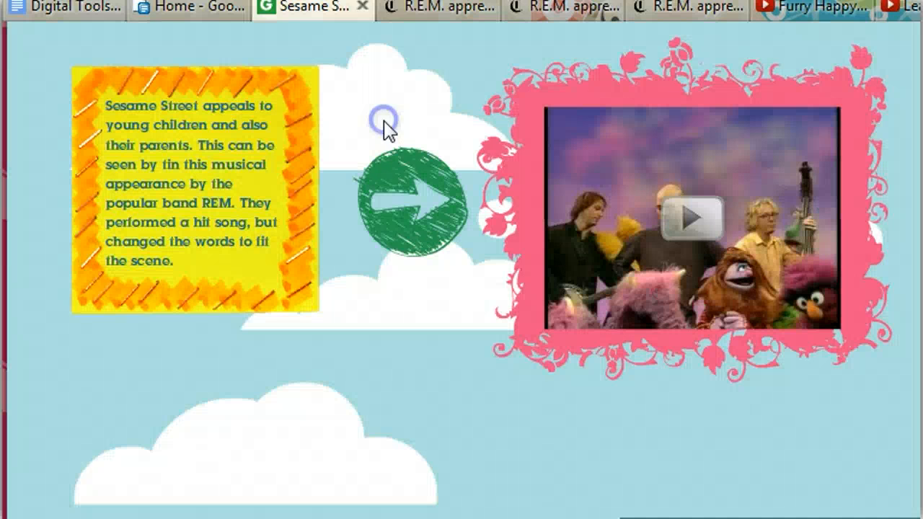
Shrink the green arrow graphic slightly by its lower-left corner.
left_click(458, 254)
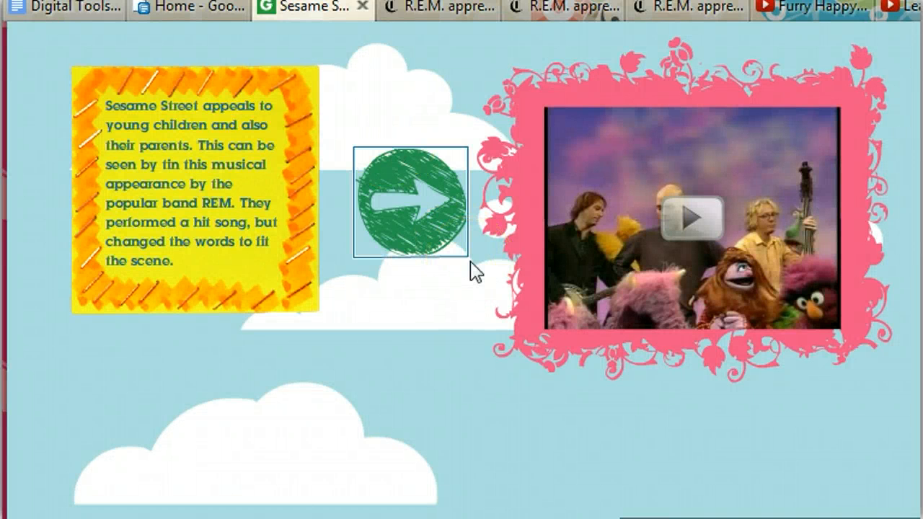
left_click(406, 238)
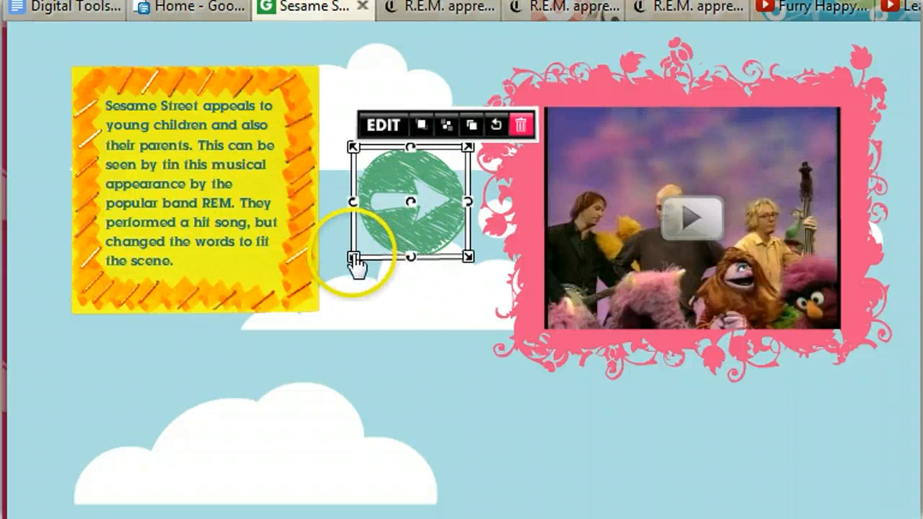
left_click_drag(354, 258, 376, 233)
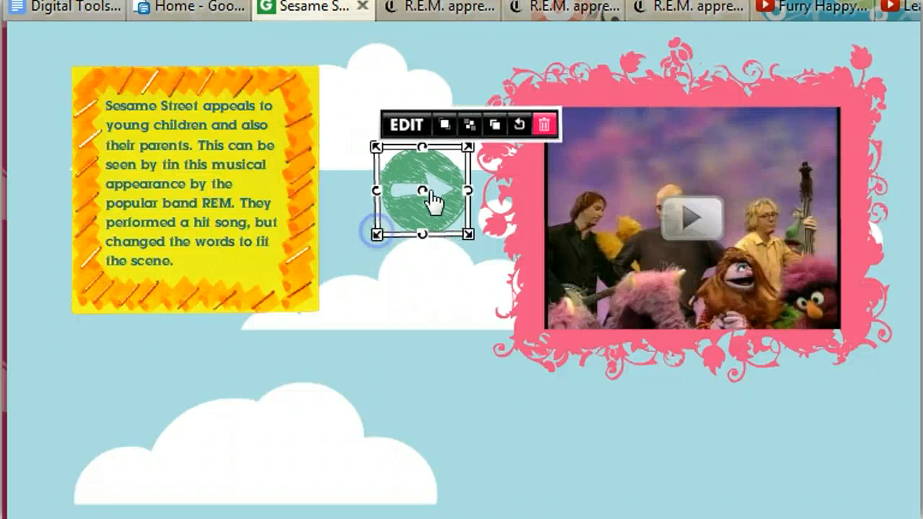
Try the arrow's layer order over the yellow text box, sending it behind and bringing it forward, and return it beside the video.
left_click_drag(431, 194, 264, 272)
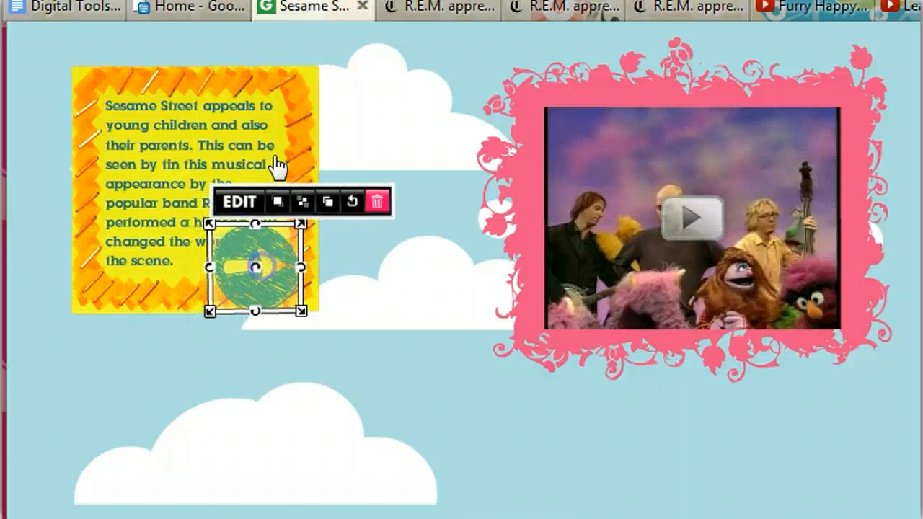
left_click(302, 200)
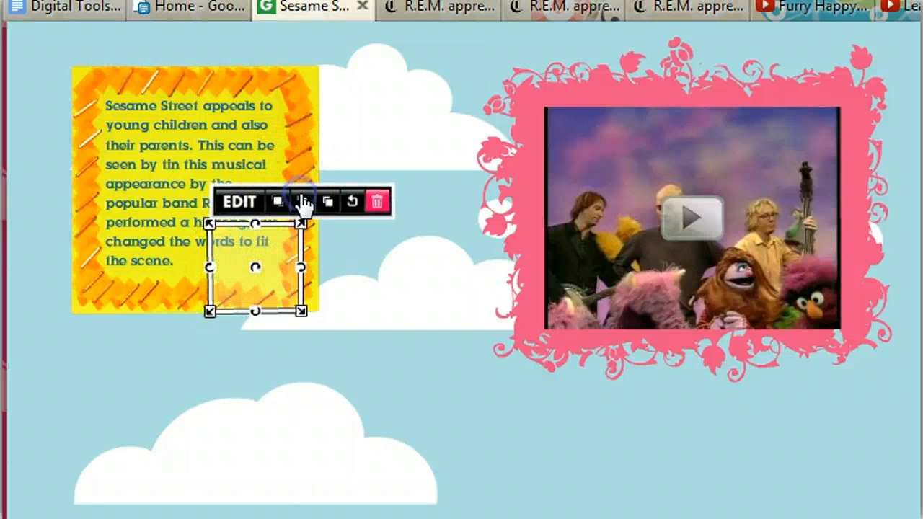
left_click(277, 201)
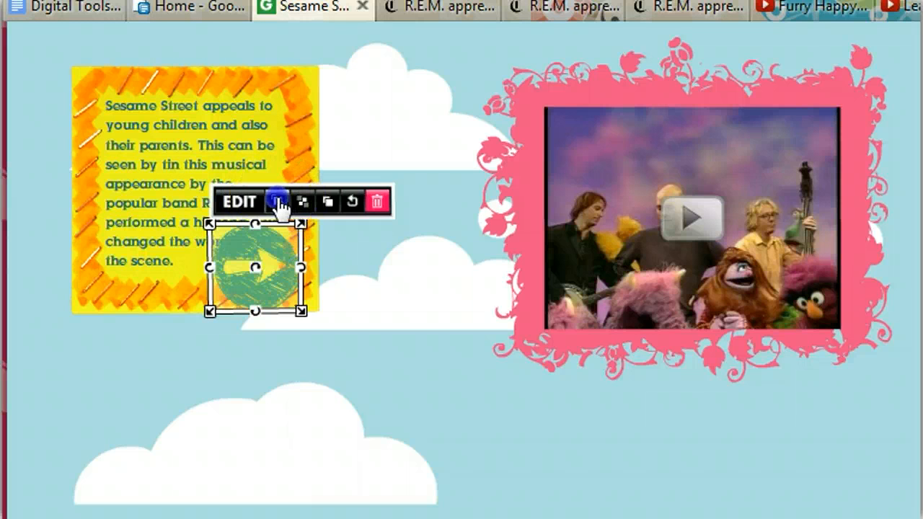
left_click_drag(274, 260, 417, 190)
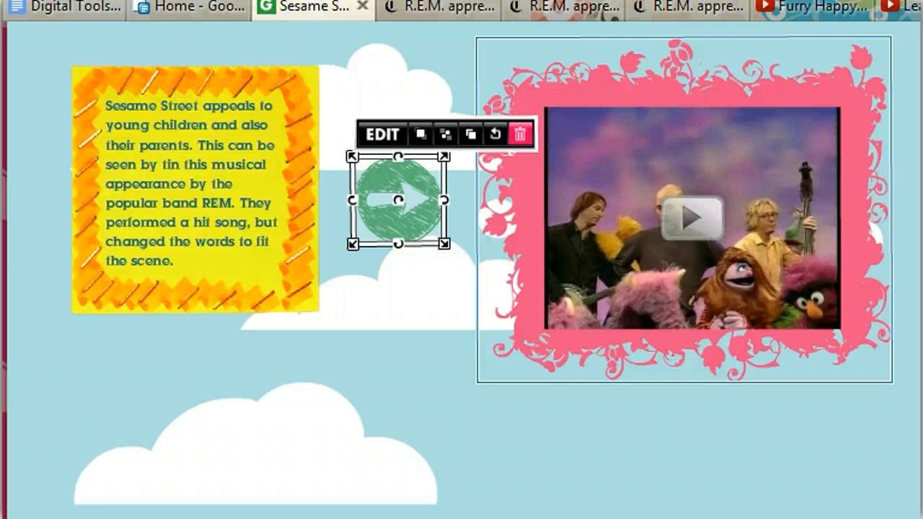
Open the image gallery, move its window higher over the poster, and browse pages 2 and 3 of the pictures.
scroll(462, 274, "up", 5)
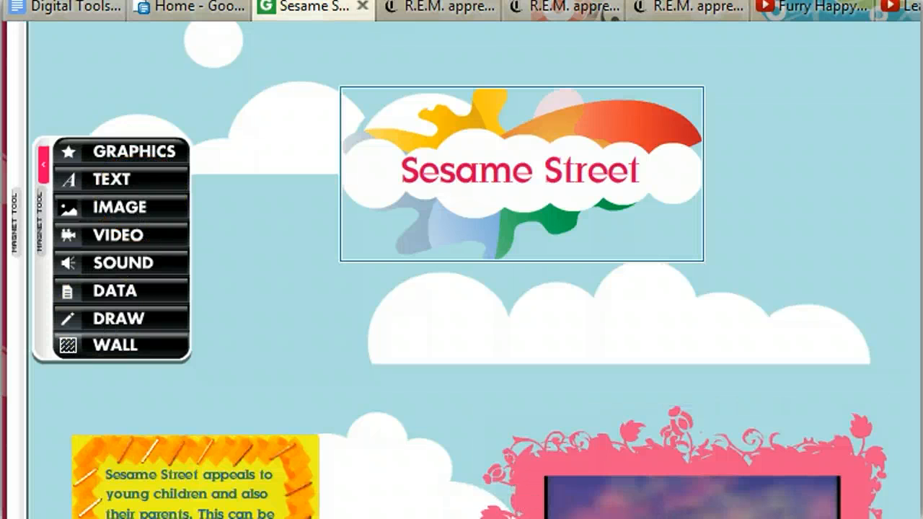
left_click(114, 212)
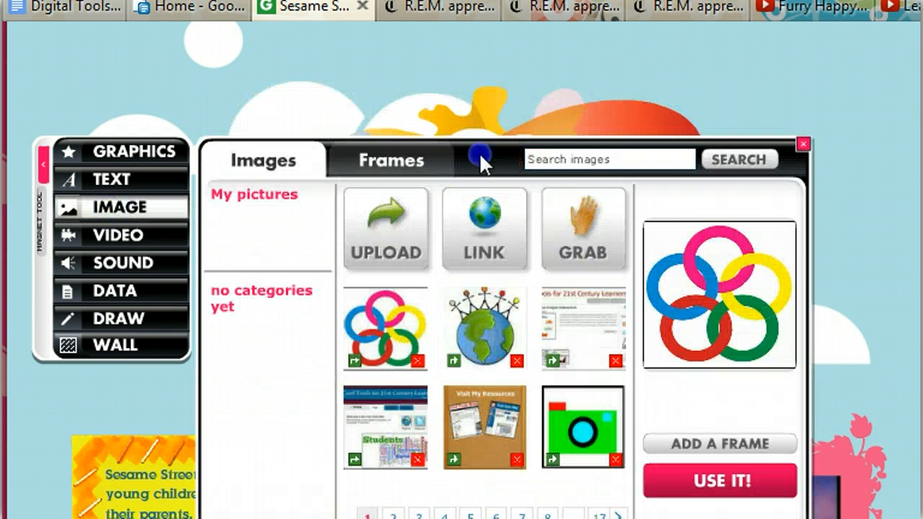
left_click_drag(479, 152, 456, 41)
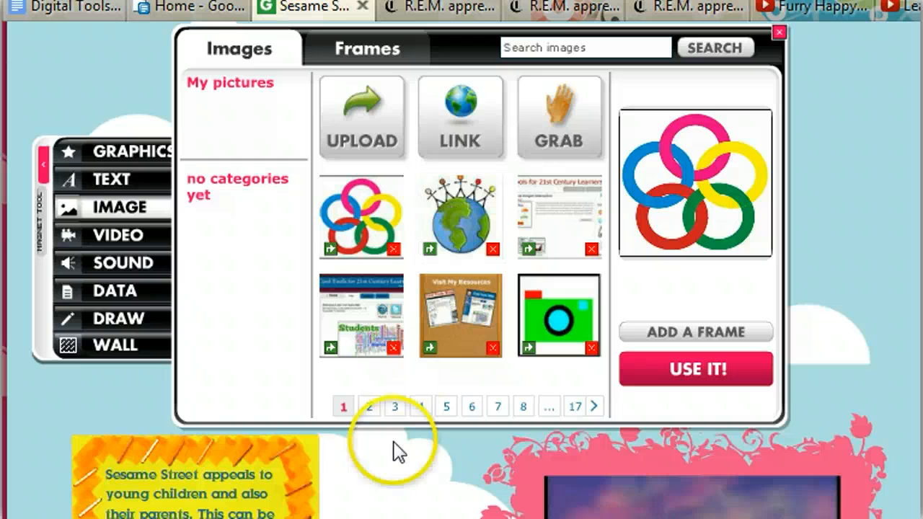
left_click(366, 408)
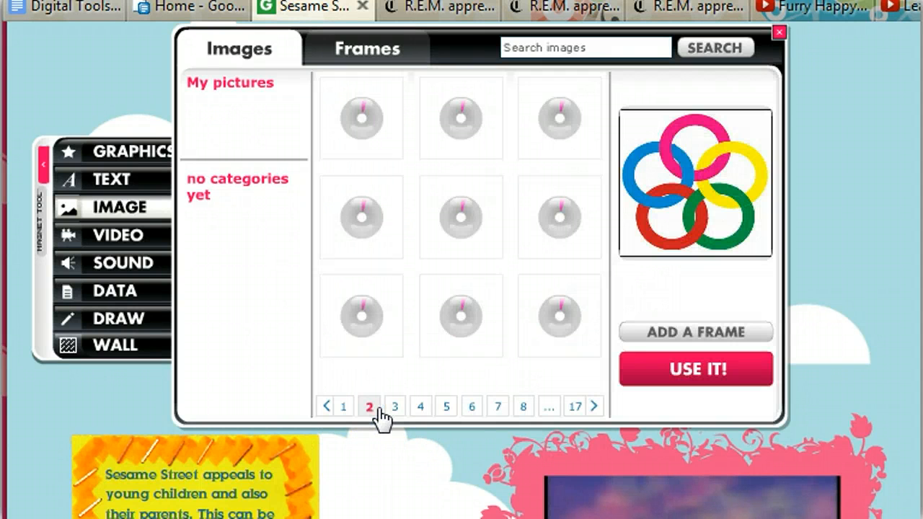
left_click(393, 408)
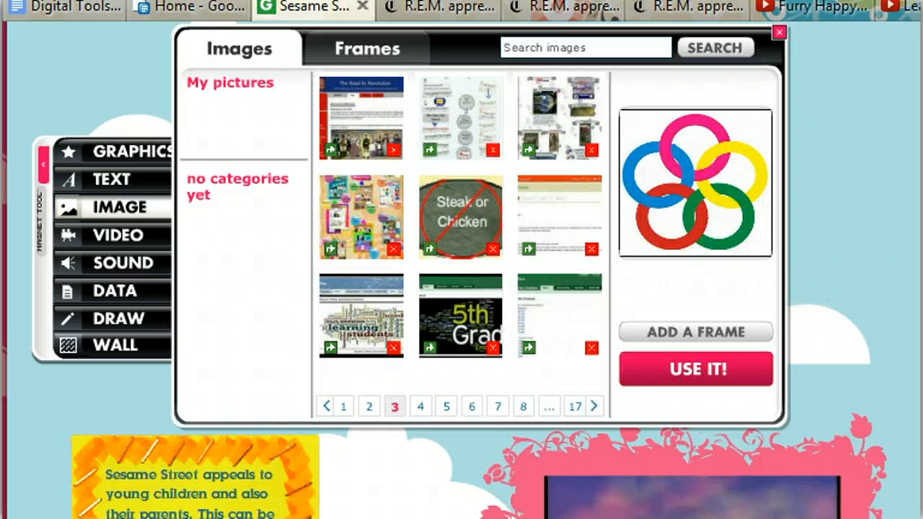
scroll(462, 289, "up", 3)
scroll(461, 289, "down", 2)
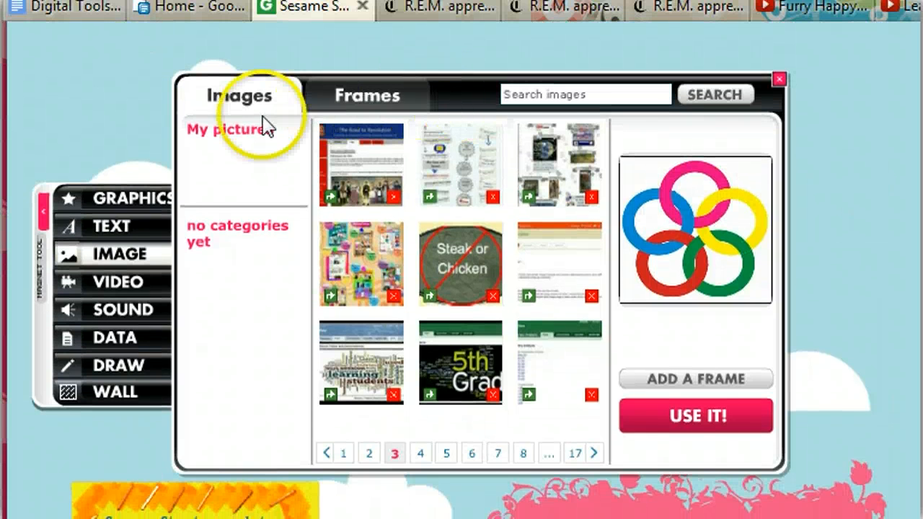
Search the image gallery for "upload" and go back to the first page of pictures.
left_click(235, 106)
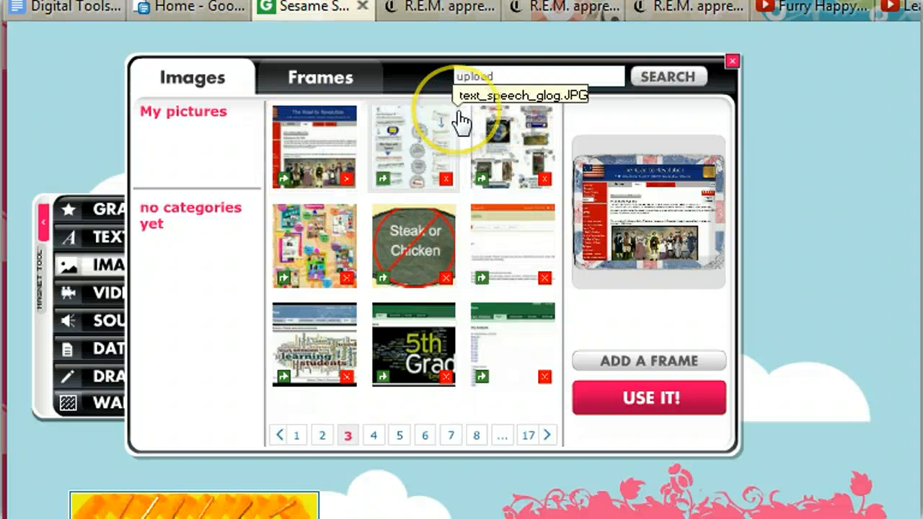
left_click(510, 75)
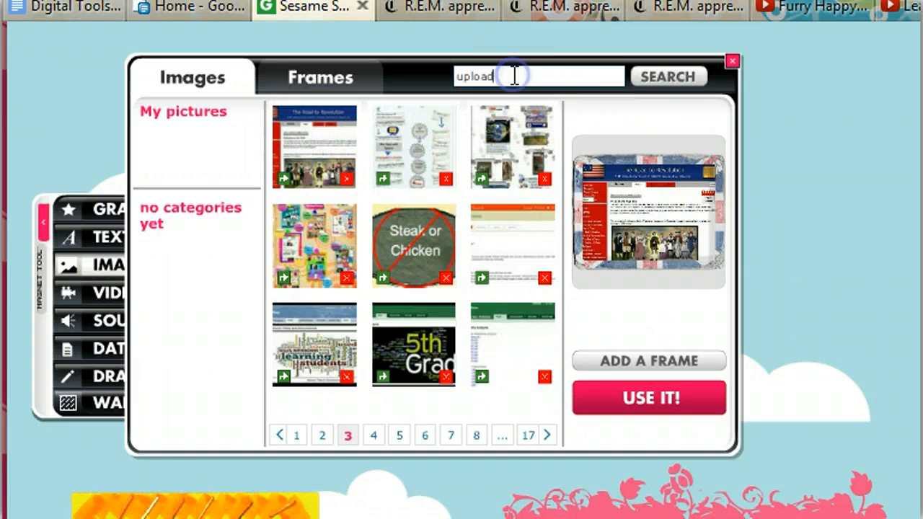
left_click(669, 78)
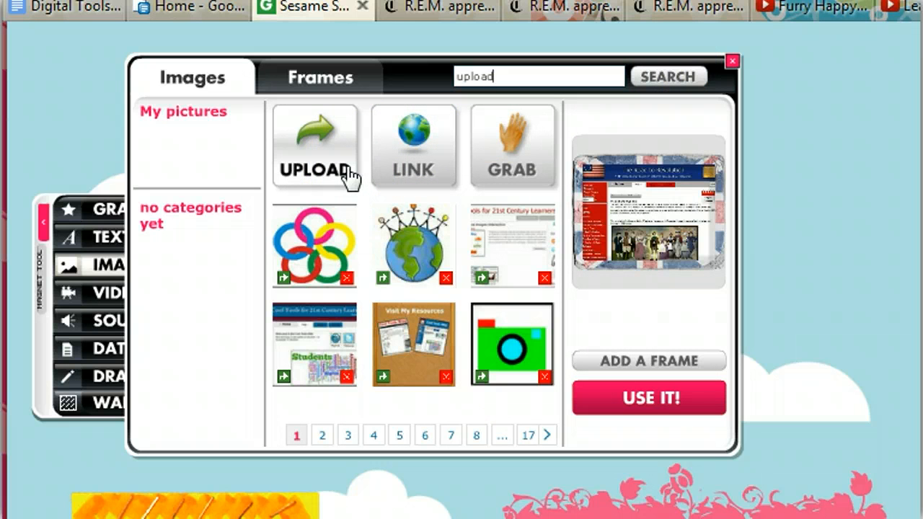
left_click(496, 77)
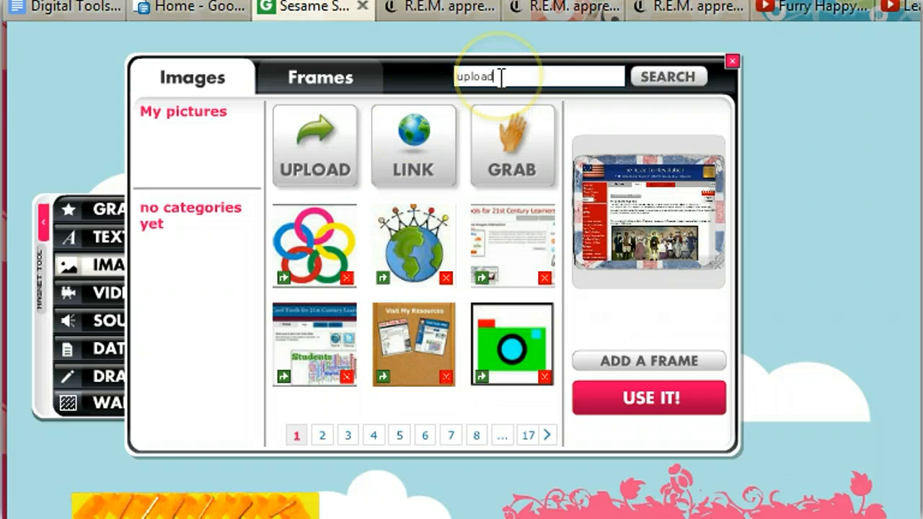
Upload the avatar picture from the computer's image folder to the image gallery.
left_click(315, 151)
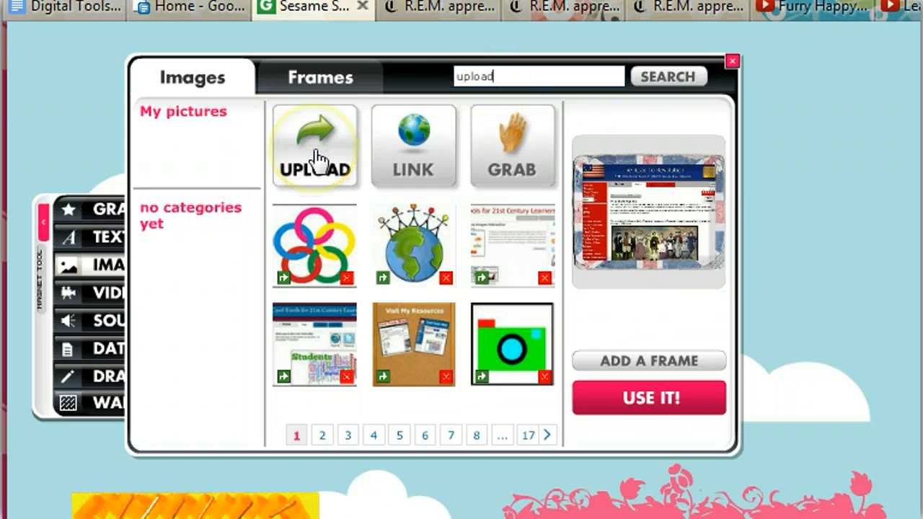
left_click(315, 158)
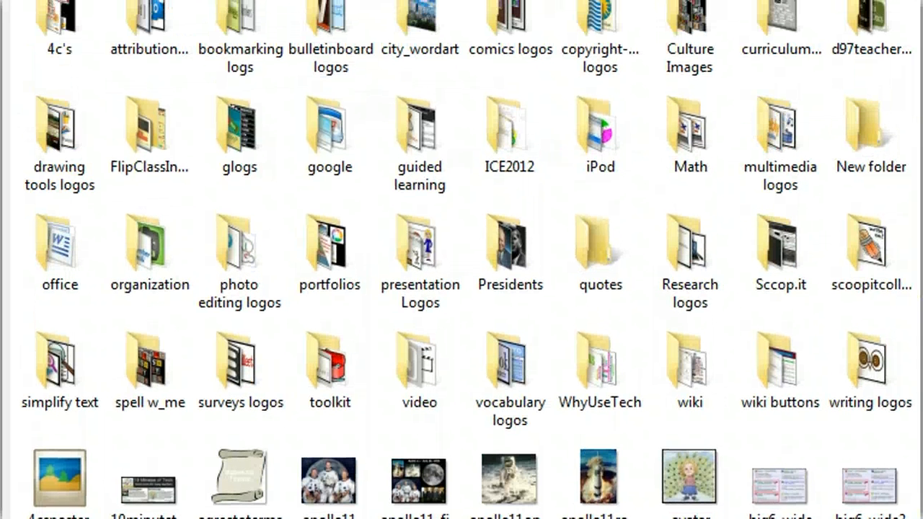
left_click(528, 31)
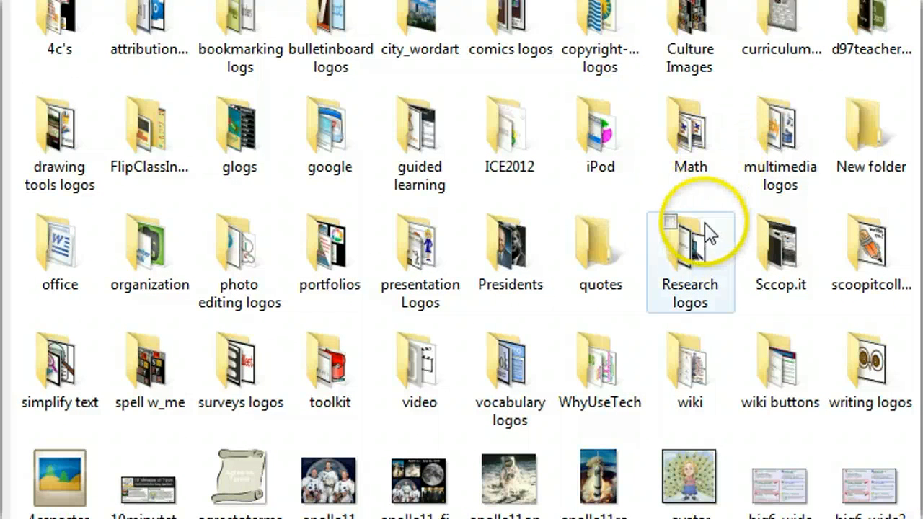
left_click(685, 466)
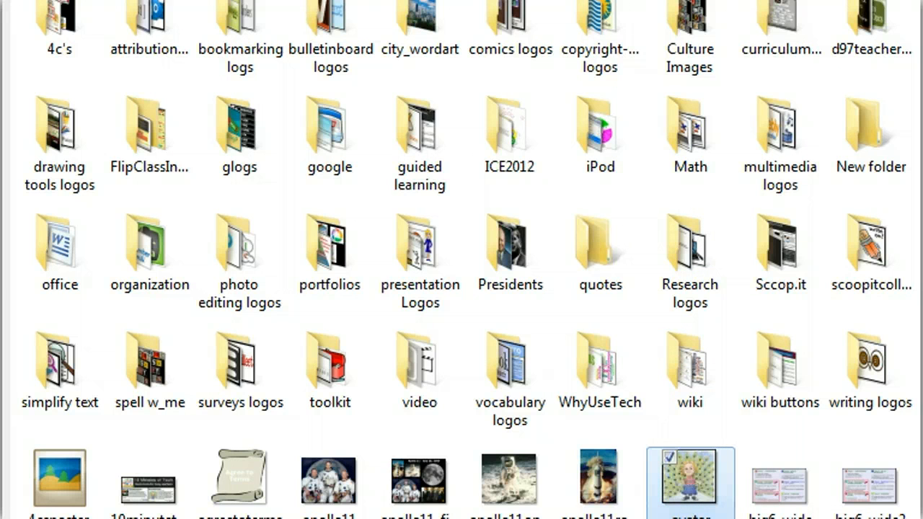
scroll(462, 260, "down", 3)
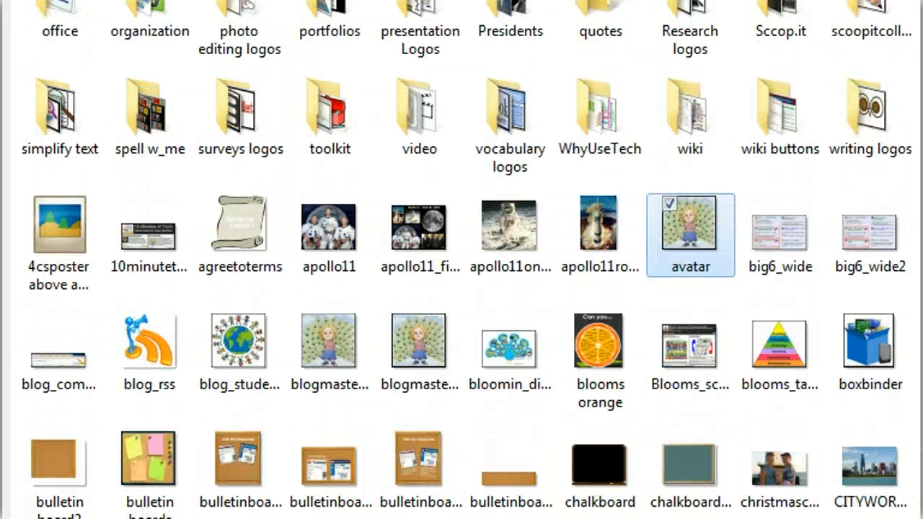
scroll(462, 259, "down", 15)
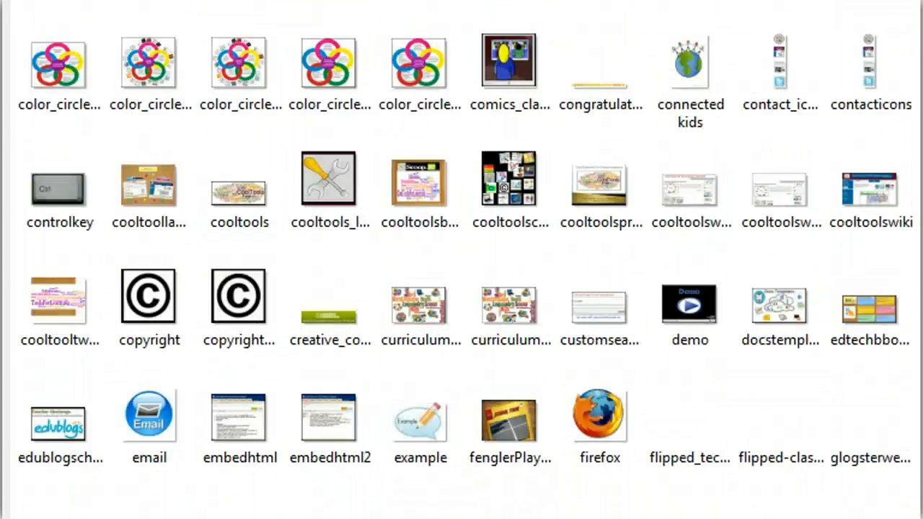
scroll(461, 260, "down", 7)
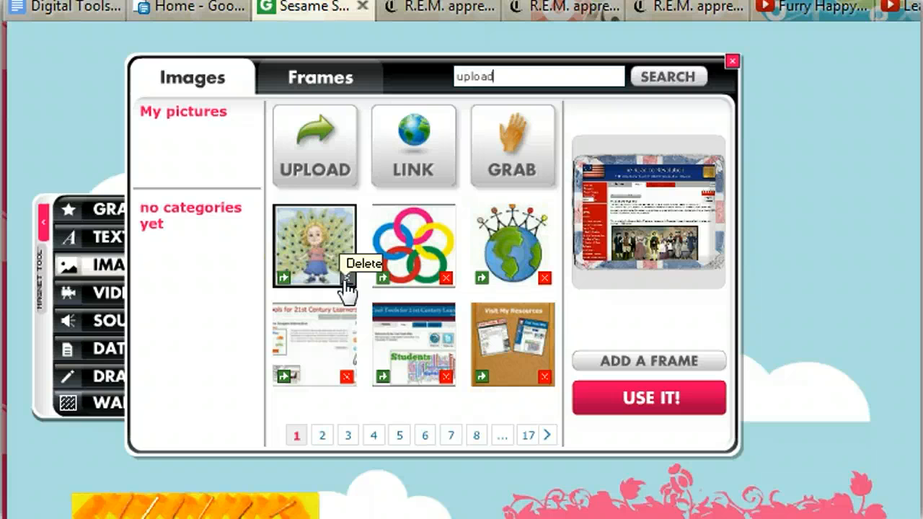
Select the uploaded avatar picture and preview it in the grey and the torn brown Paper frames.
left_click(313, 252)
left_click(312, 258)
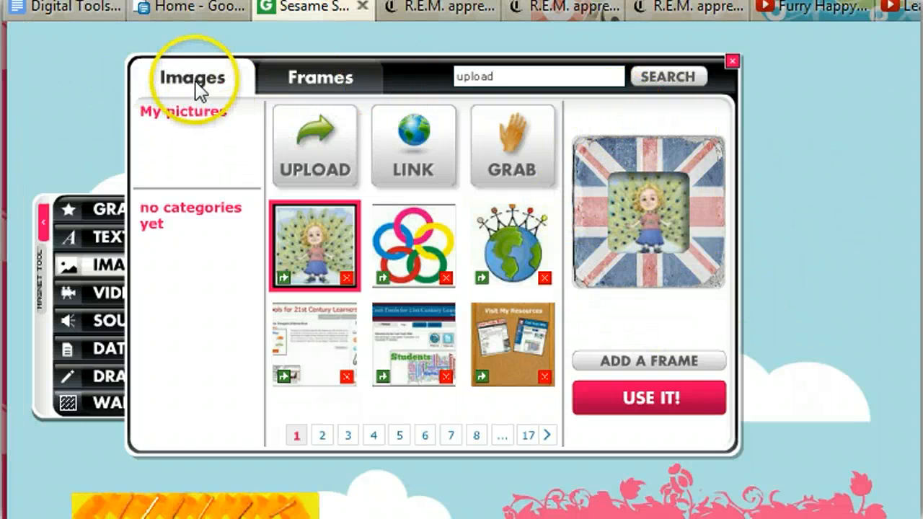
left_click(315, 86)
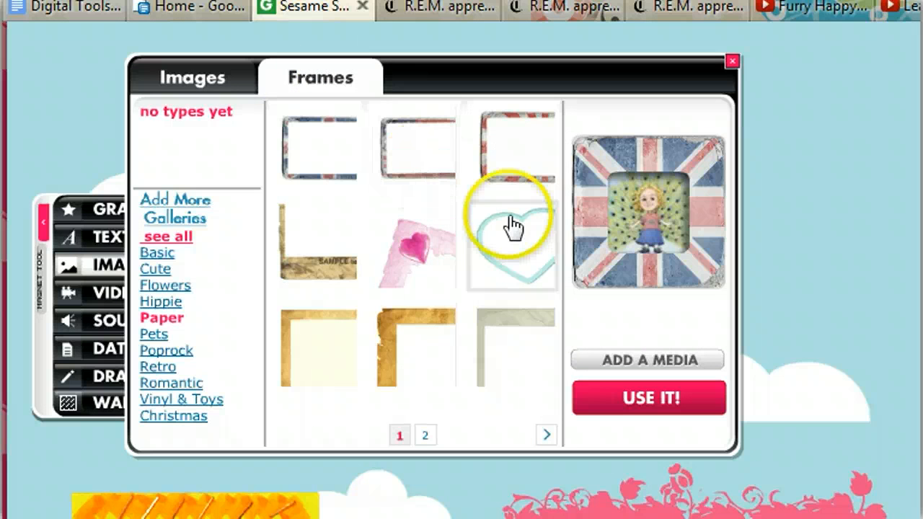
left_click(514, 313)
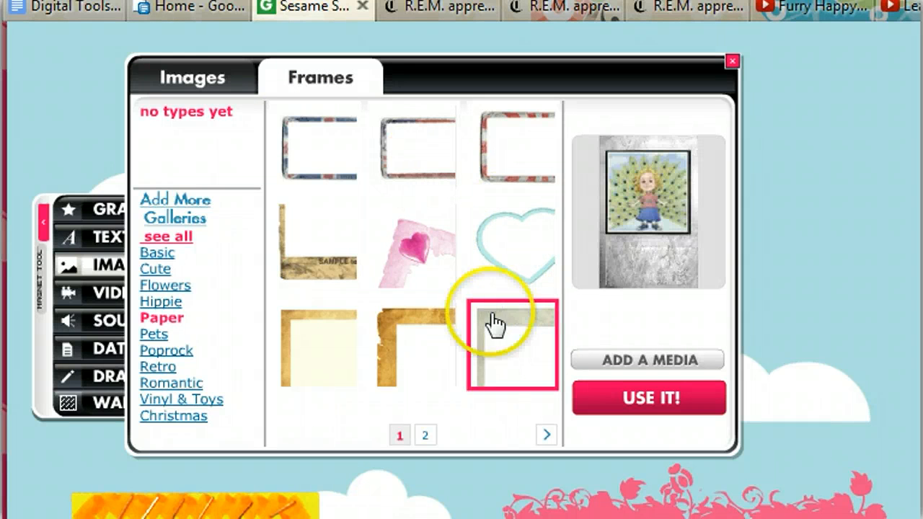
left_click(406, 333)
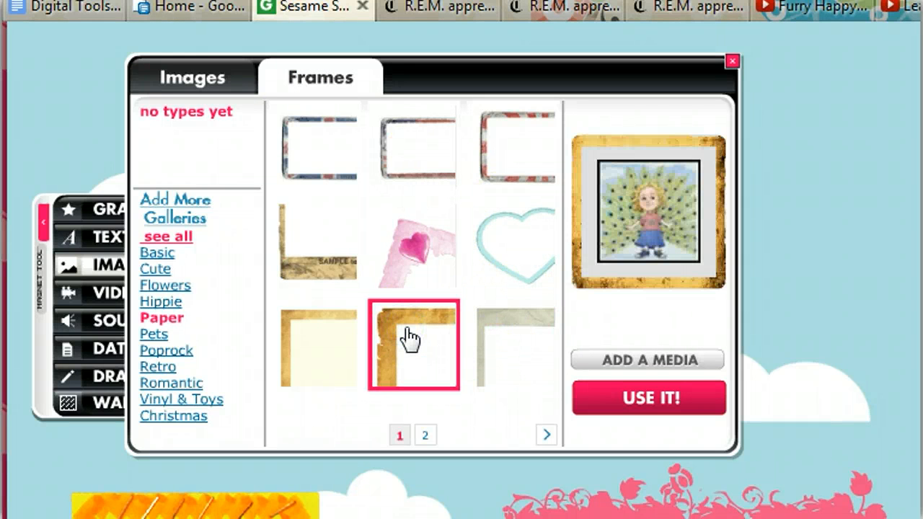
left_click(401, 338)
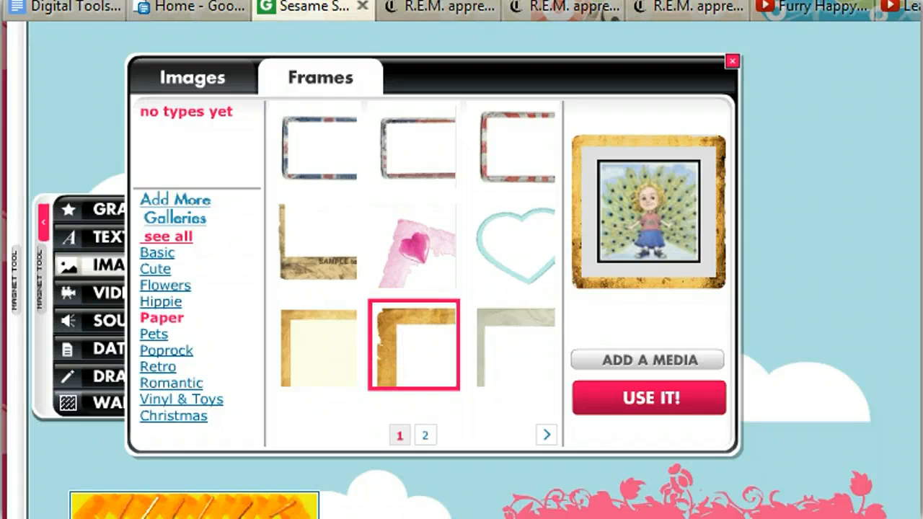
Put the green and blue striped Retro frame on the avatar picture, add it to the poster and close the gallery.
left_click(163, 369)
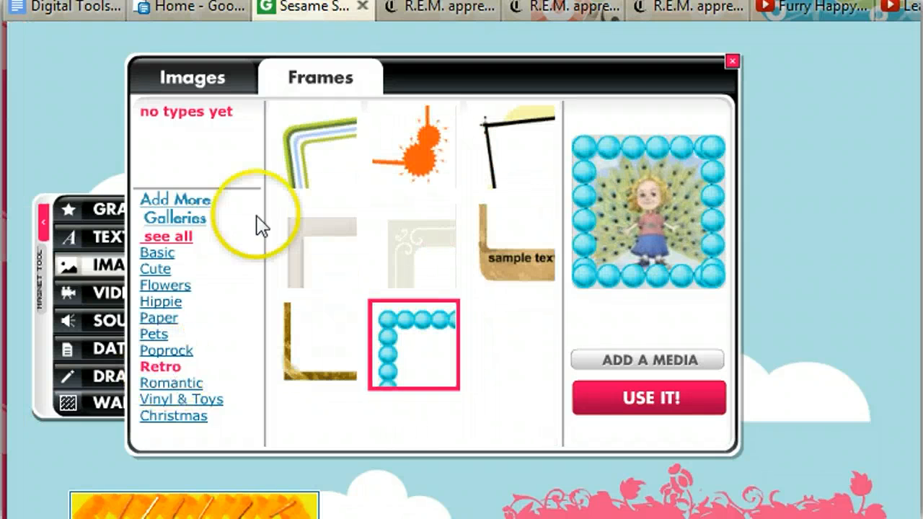
left_click(318, 142)
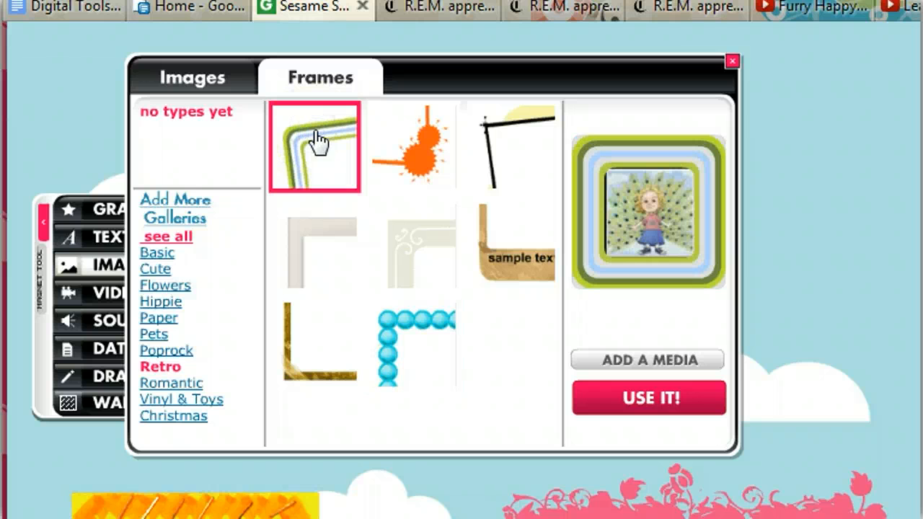
left_click(706, 400)
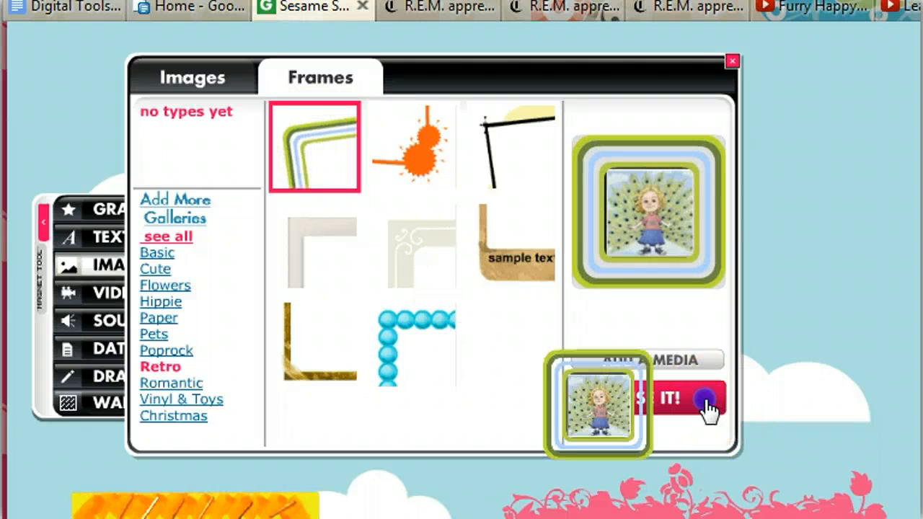
left_click(732, 62)
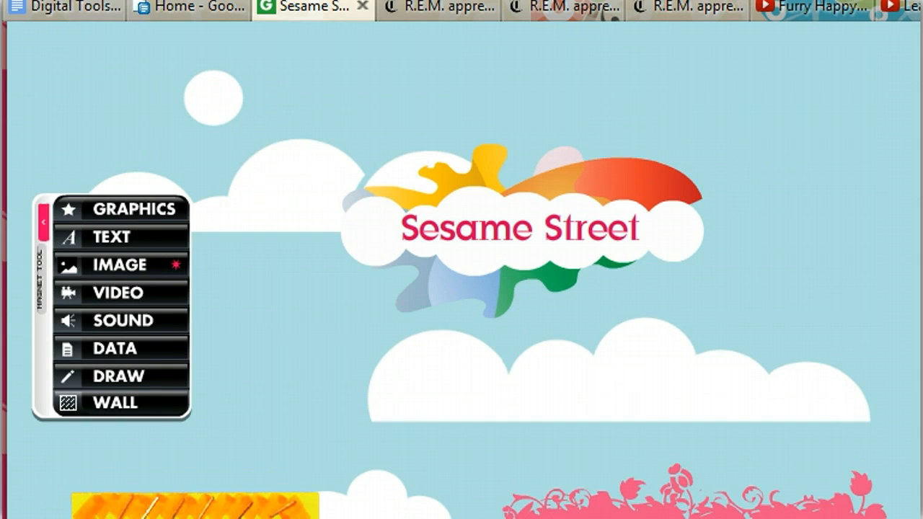
Move the framed avatar picture off the arrow to the open sky above the video, beside the Sesame Street title.
scroll(462, 270, "down", 6)
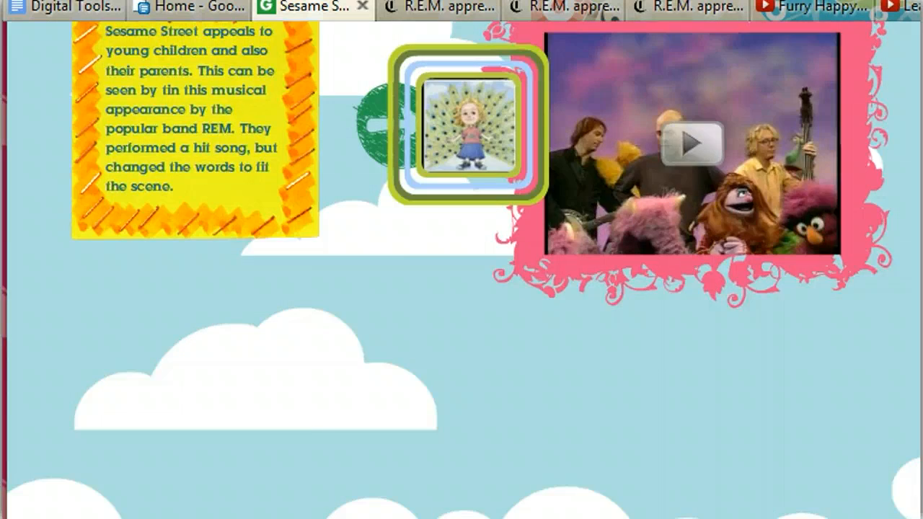
scroll(462, 288, "up", 2)
left_click(450, 283)
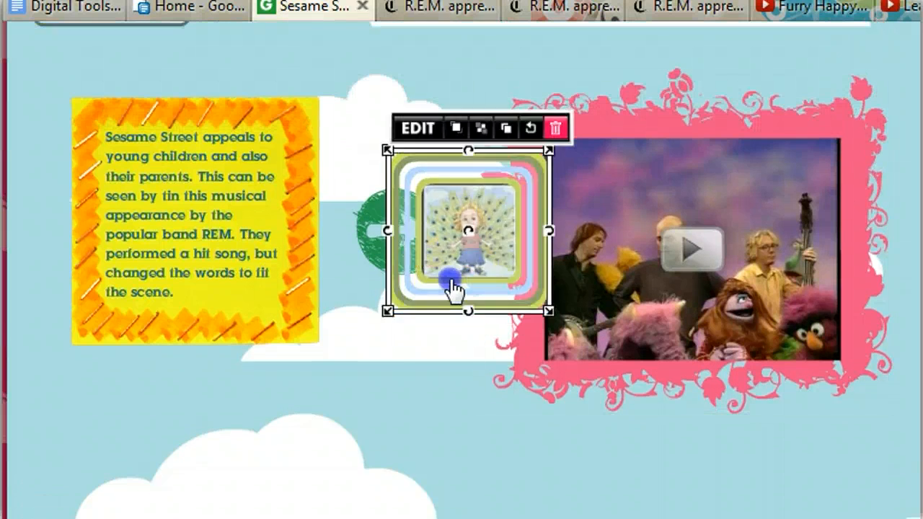
left_click_drag(453, 287, 415, 157)
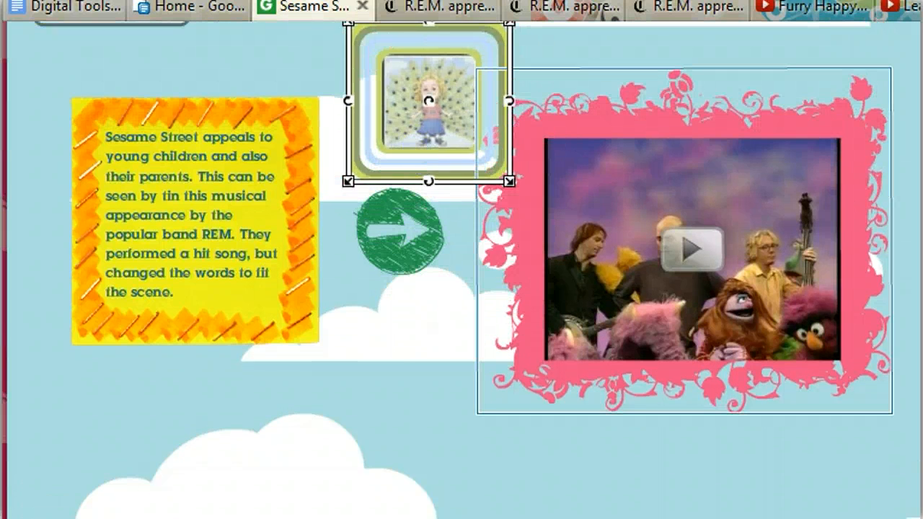
scroll(462, 289, "up", 4)
left_click(364, 328)
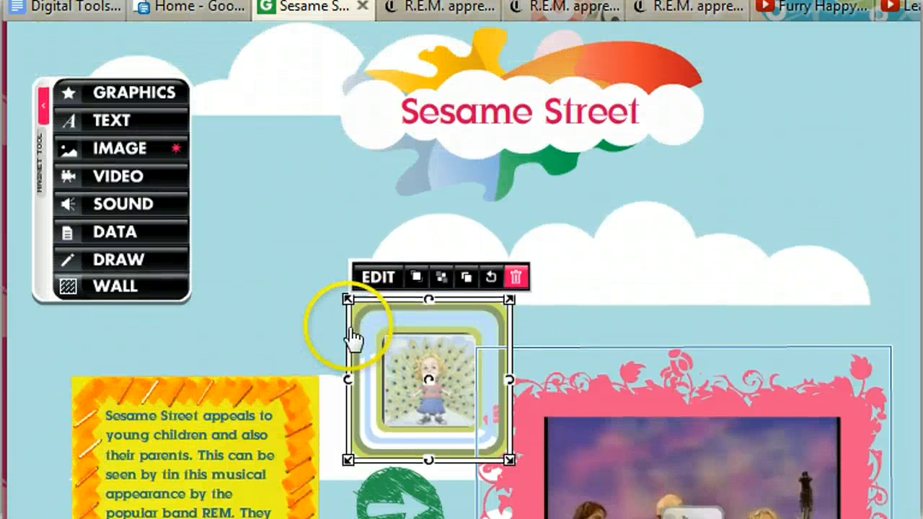
left_click_drag(383, 339, 727, 212)
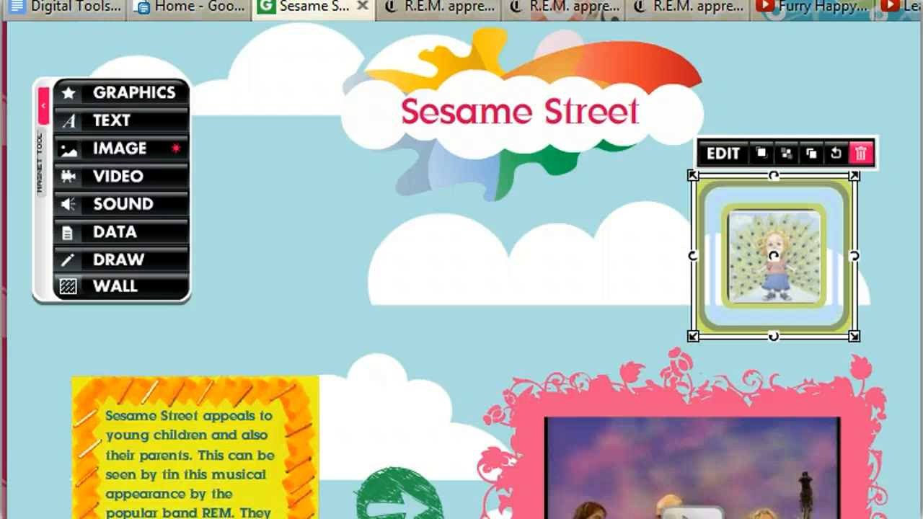
Nudge the framed avatar picture slightly up and to the right above the video, and deselect it.
scroll(574, 416, "down", 3)
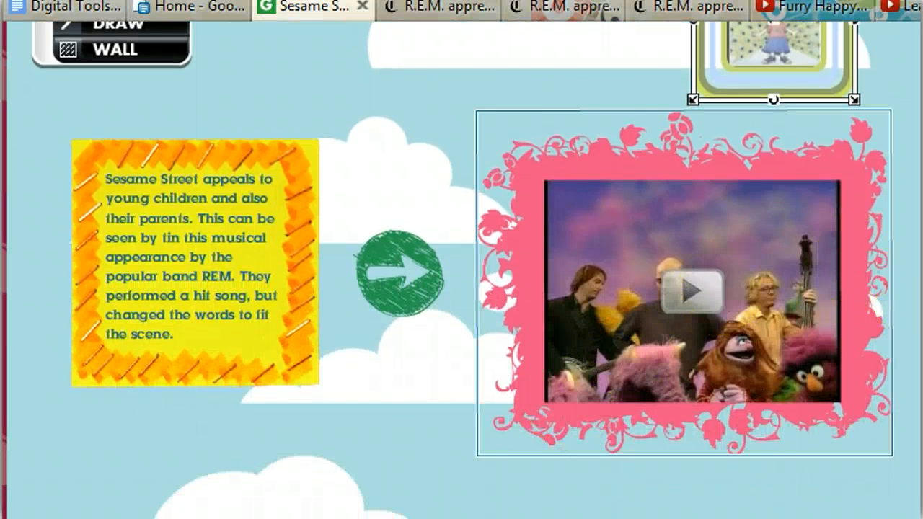
scroll(462, 269, "up", 3)
left_click_drag(787, 246, 802, 229)
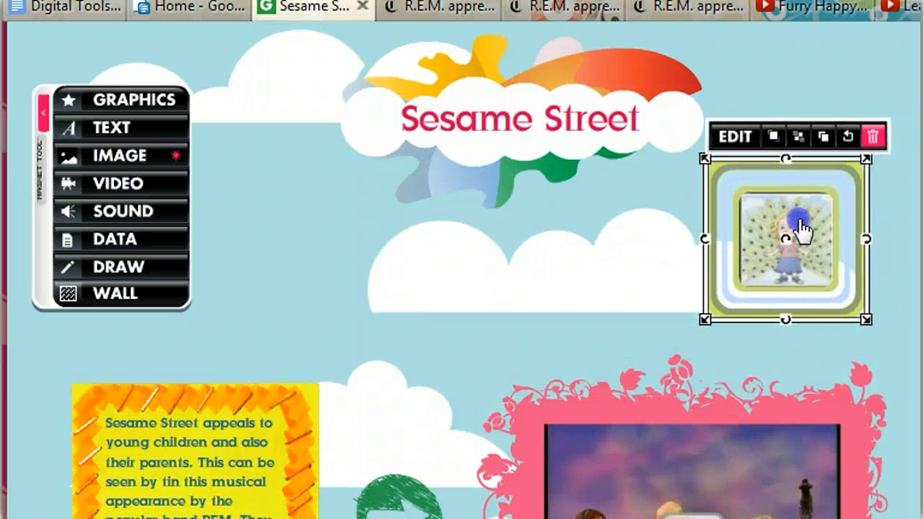
left_click(559, 277)
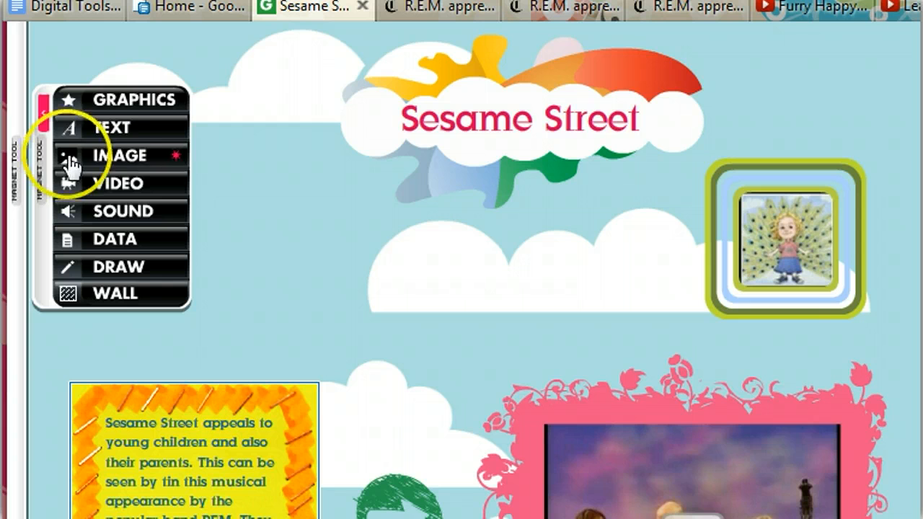
Add the orange starburst title from the Retro text gallery to the poster and close the gallery.
left_click(109, 128)
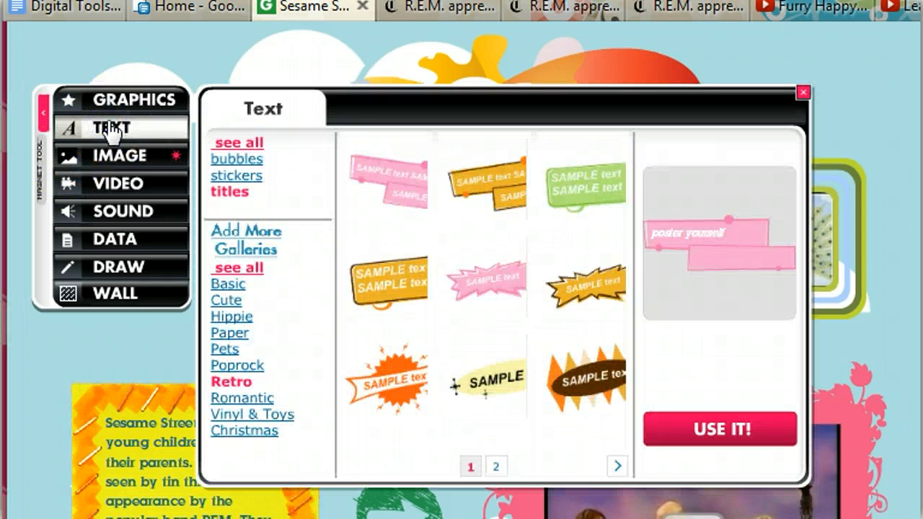
left_click(227, 192)
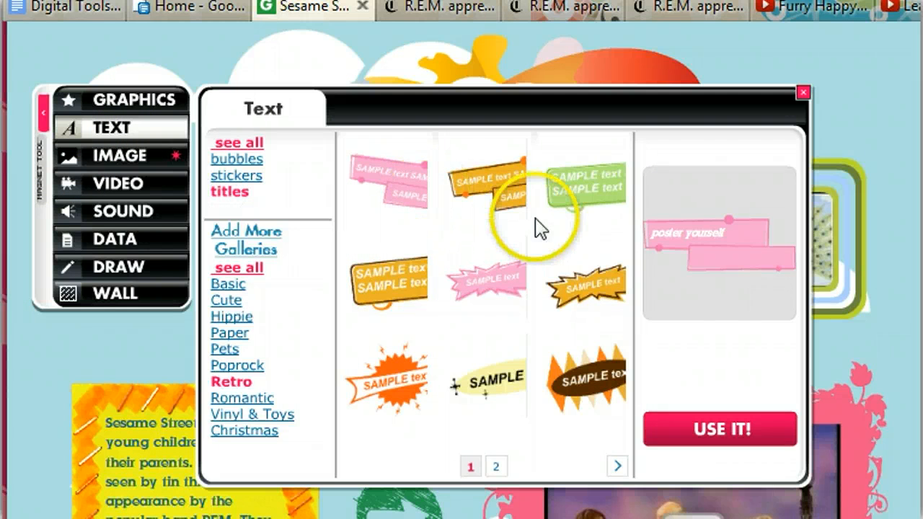
left_click(588, 288)
left_click(723, 438)
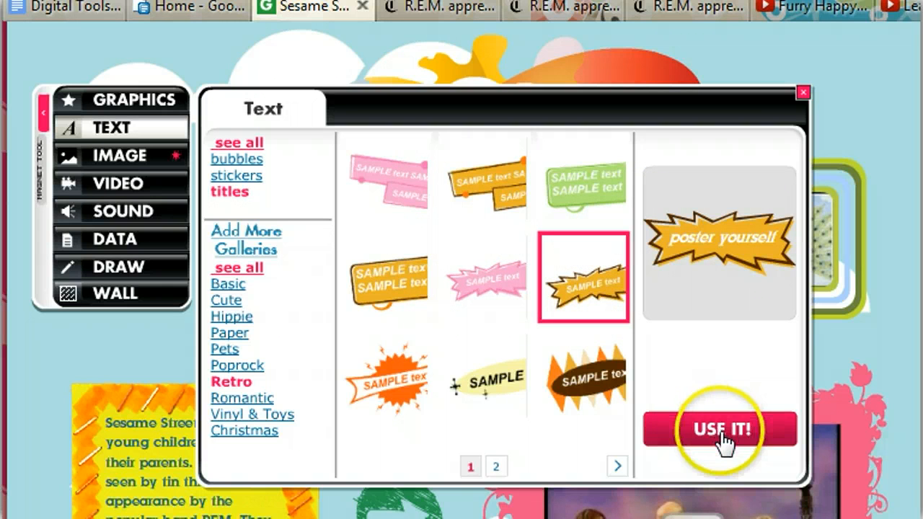
left_click(803, 93)
Shrink the starburst title to less than half its size and place it over the top edge of the framed avatar picture.
left_click_drag(476, 509, 472, 271)
left_click(288, 343)
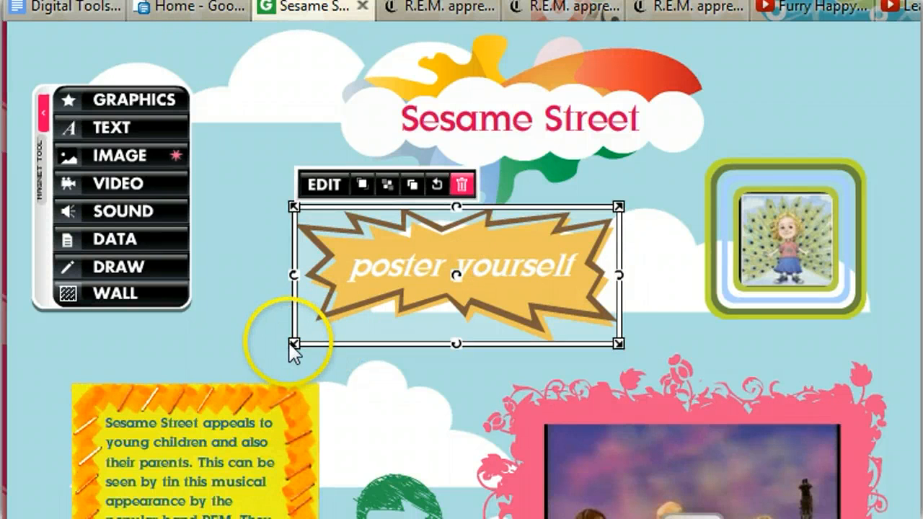
left_click_drag(290, 346, 480, 267)
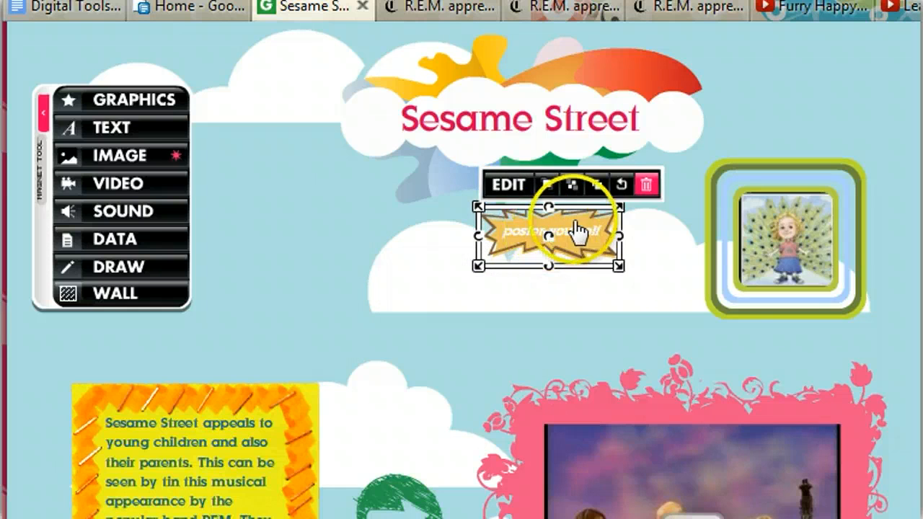
left_click_drag(581, 231, 817, 150)
left_click(641, 219)
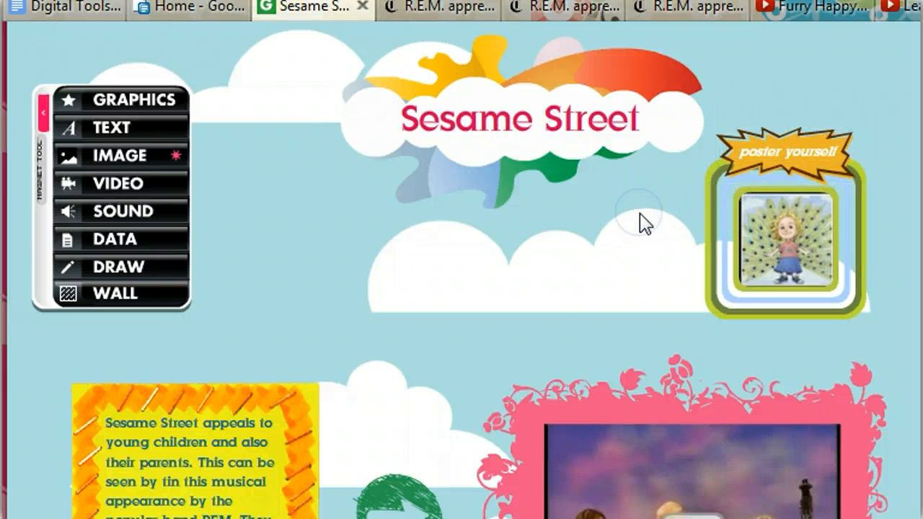
Change the font of the starburst title above the avatar picture to Lucida Sans.
left_click(775, 154)
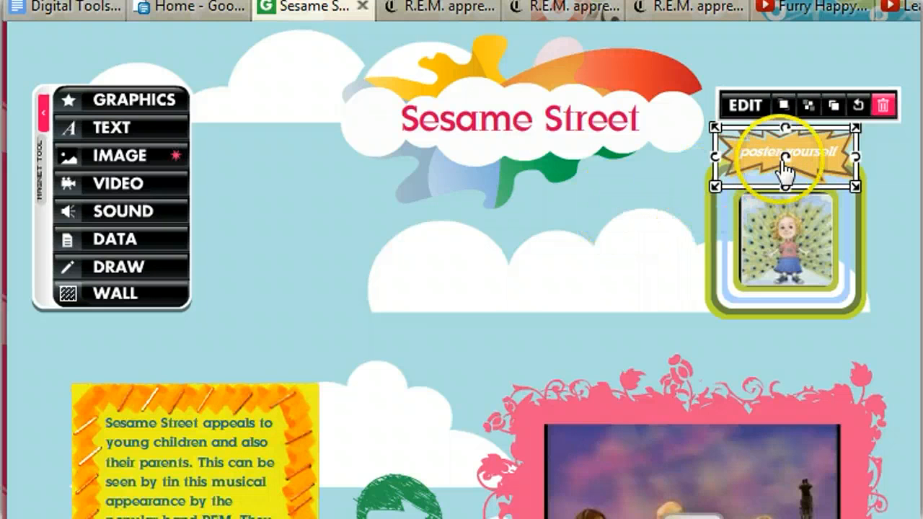
left_click(745, 106)
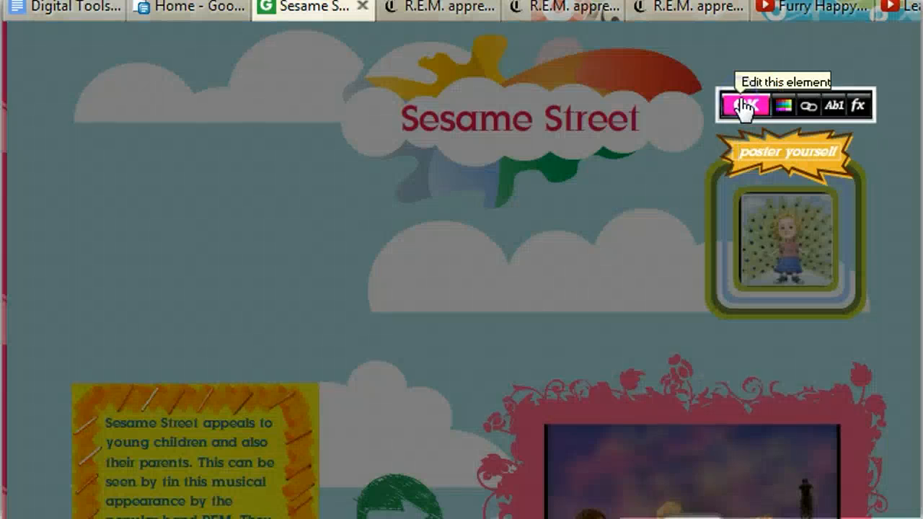
left_click(834, 106)
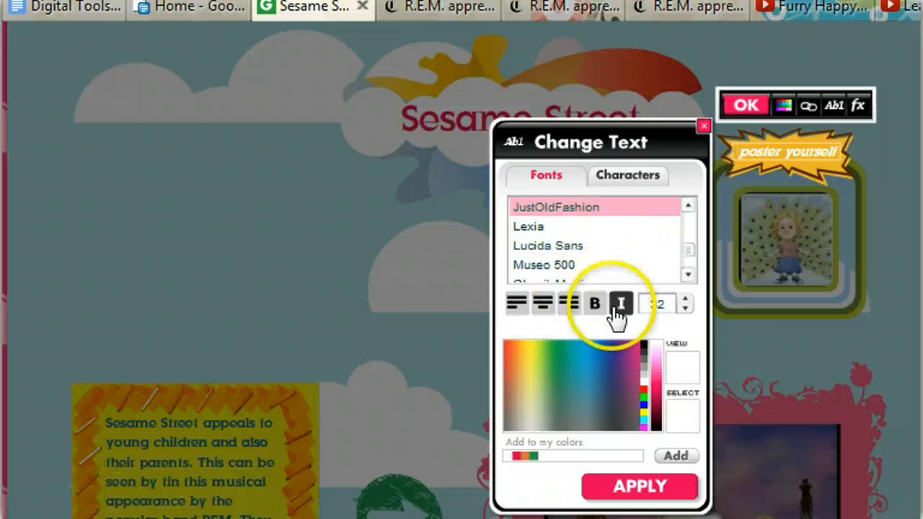
left_click(532, 245)
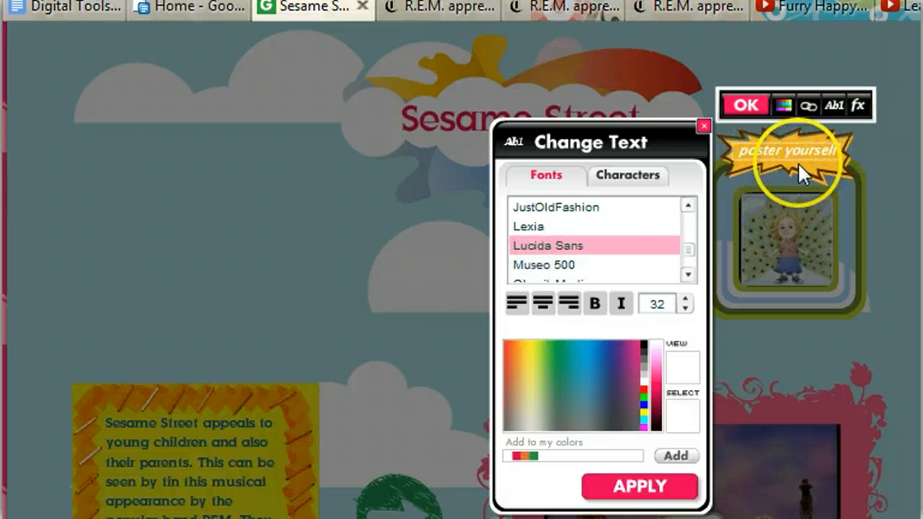
Replace the starburst title's placeholder text with "I love SEsame Street" and finish editing it.
left_click(804, 154)
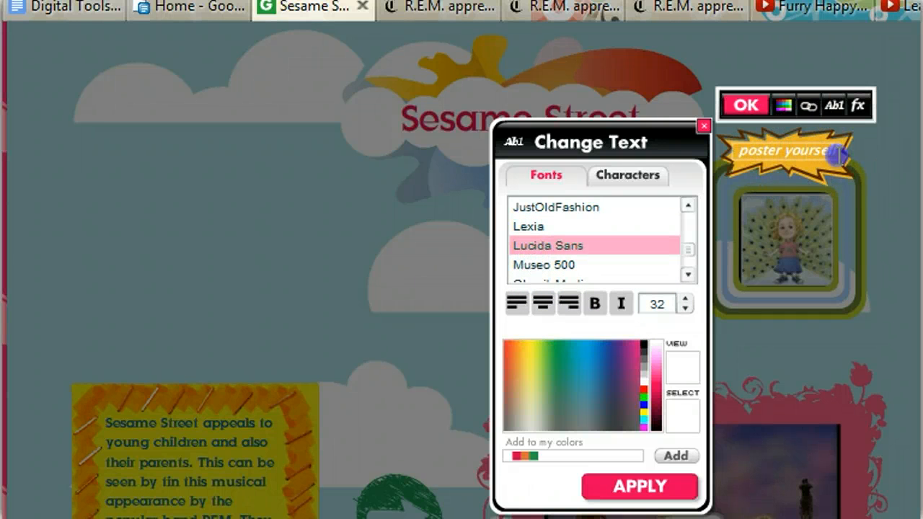
left_click_drag(833, 152, 699, 166)
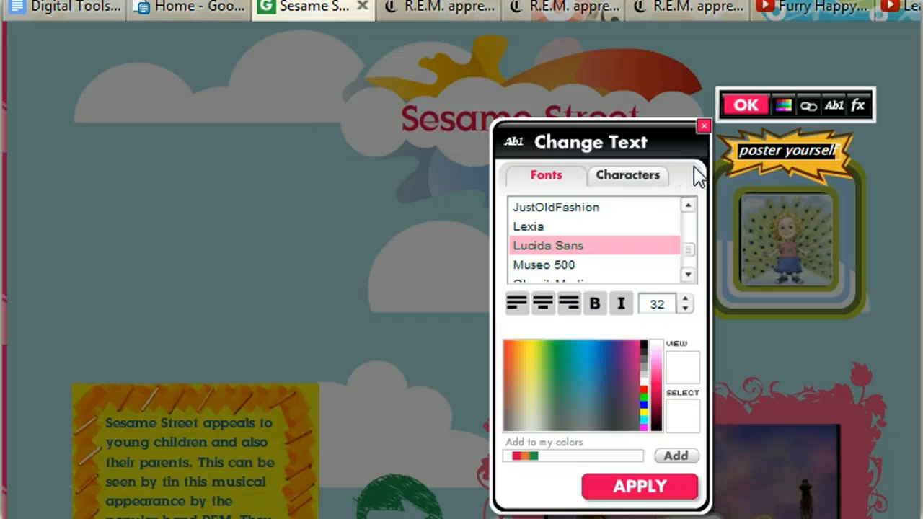
key("BackSpace")
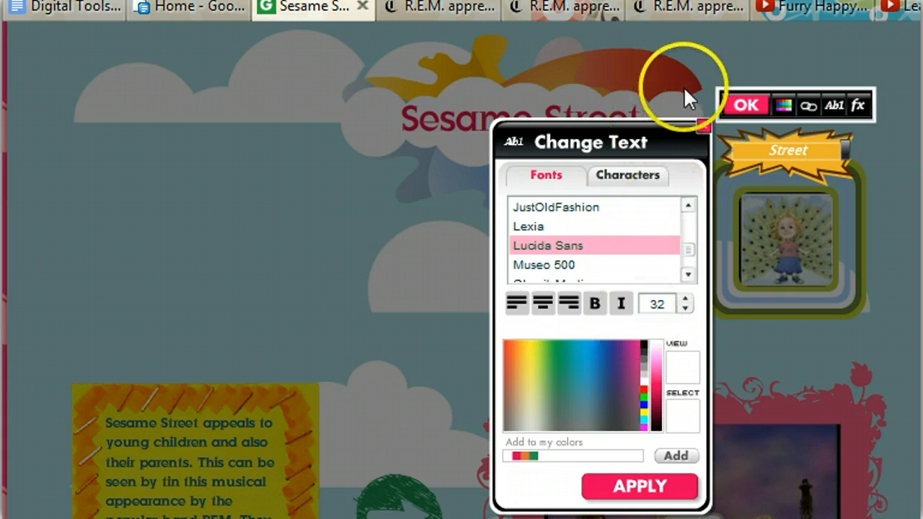
left_click(744, 108)
left_click(780, 136)
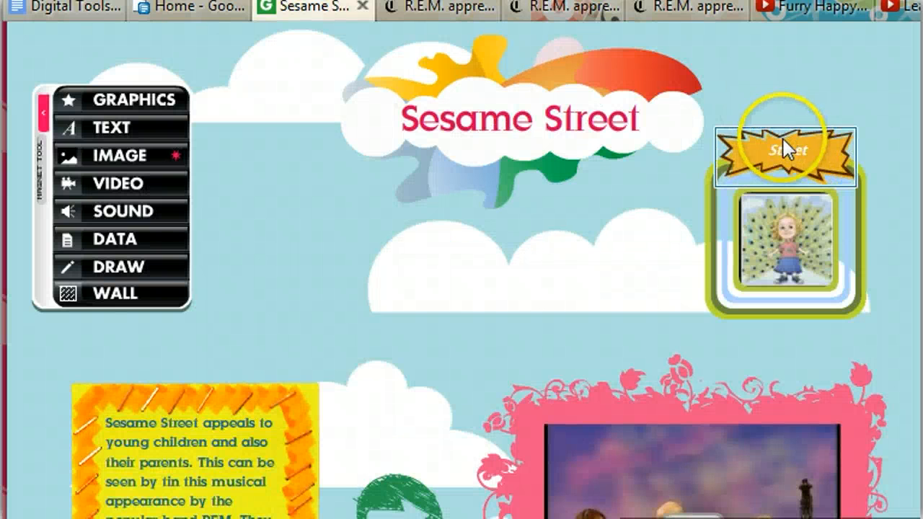
Reduce the starburst title's font size to 29 and correct its visible wording to "I love Sesame".
left_click(786, 148)
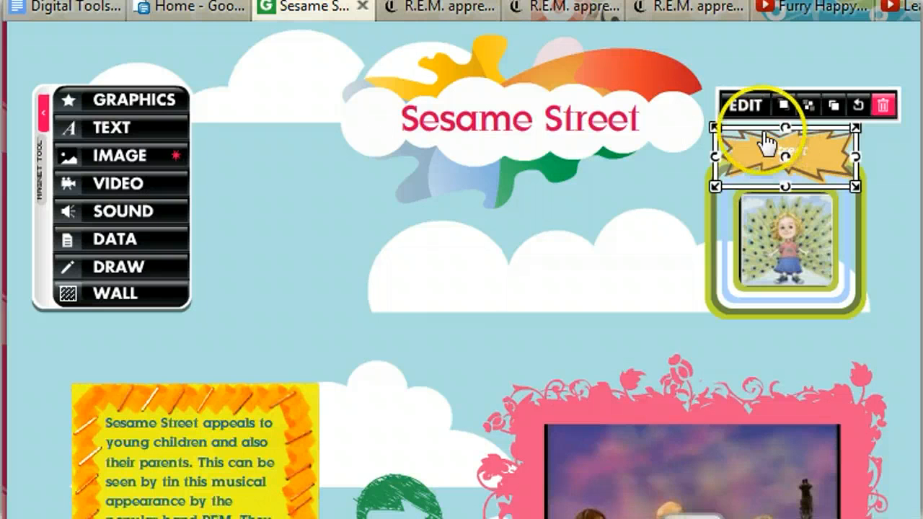
left_click(746, 108)
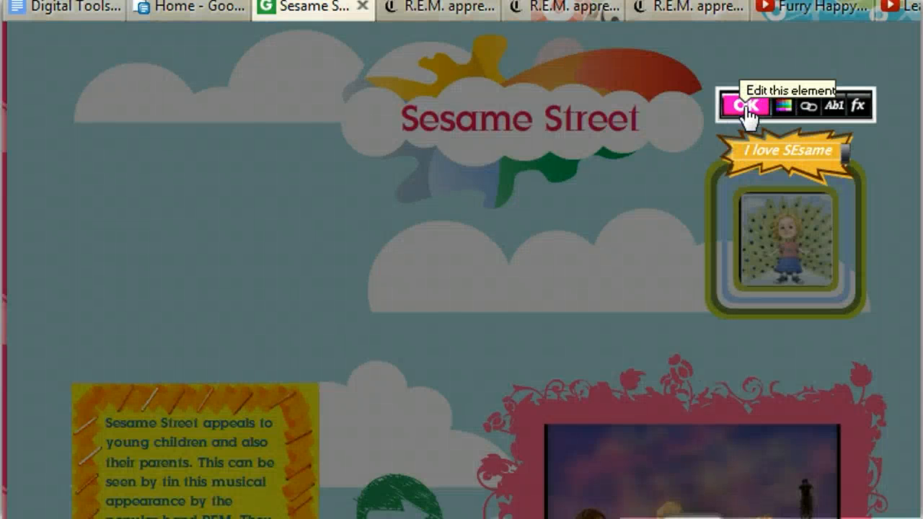
left_click(833, 109)
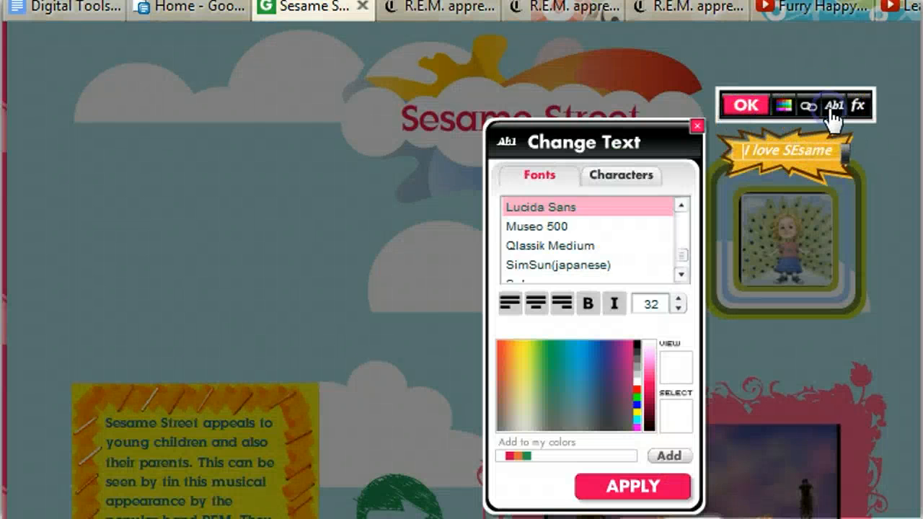
left_click(678, 309)
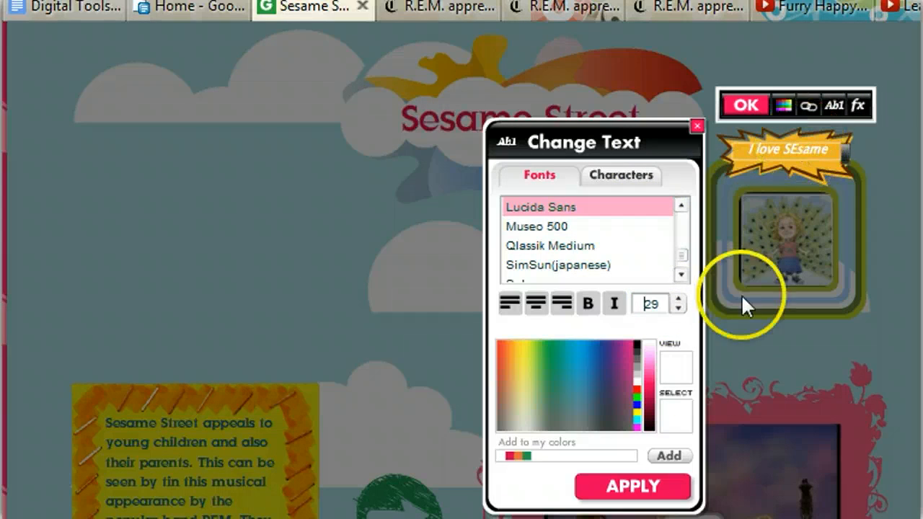
left_click(638, 491)
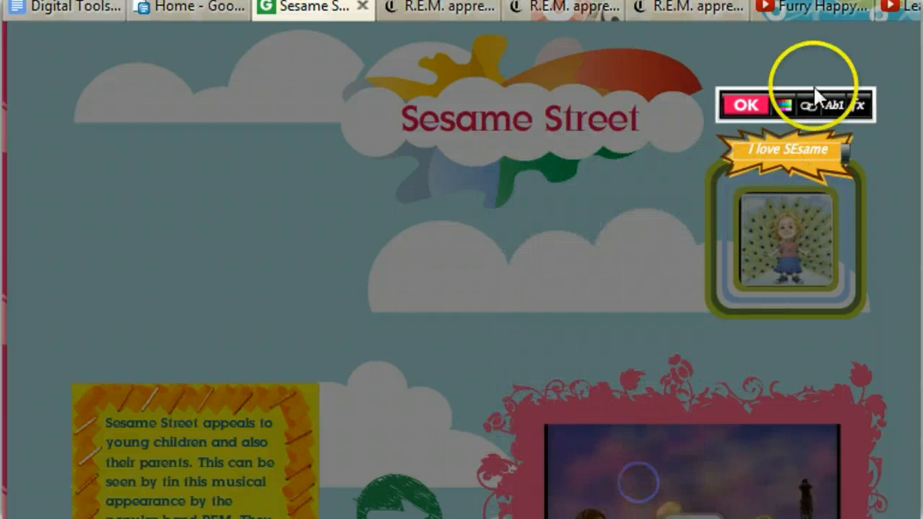
left_click(798, 154)
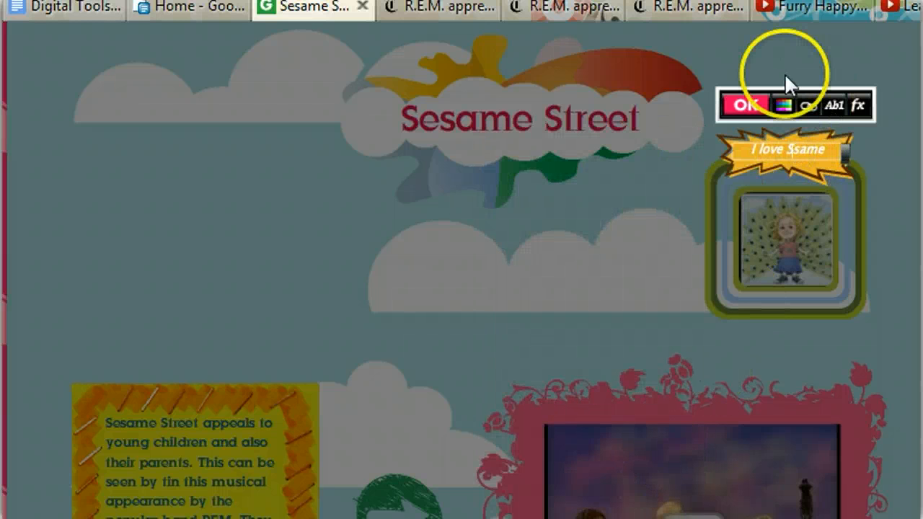
left_click(748, 106)
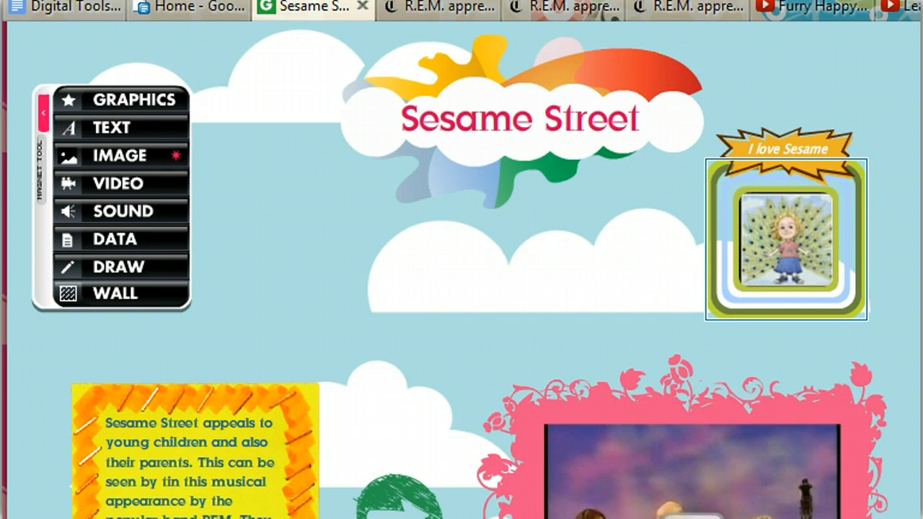
Save the poster as an unfinished Glog in the Technology category, without tags.
scroll(462, 288, "down", 3)
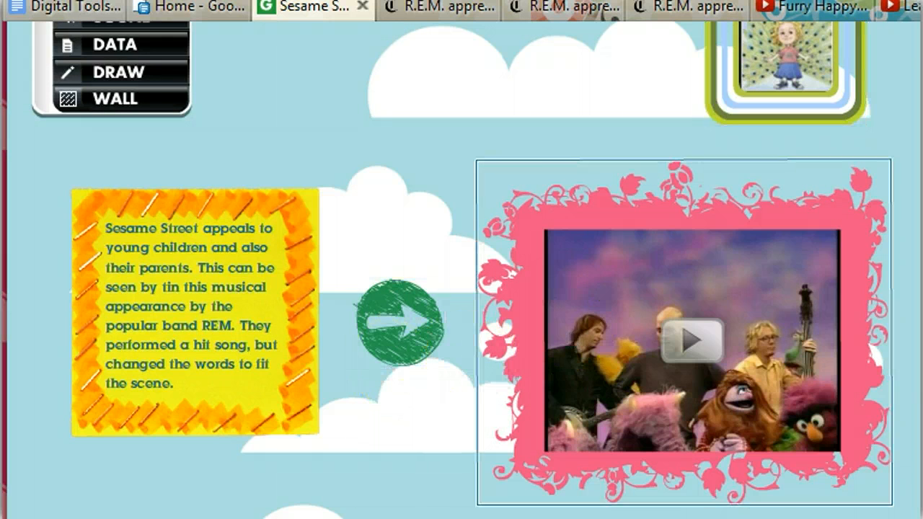
scroll(462, 288, "down", 8)
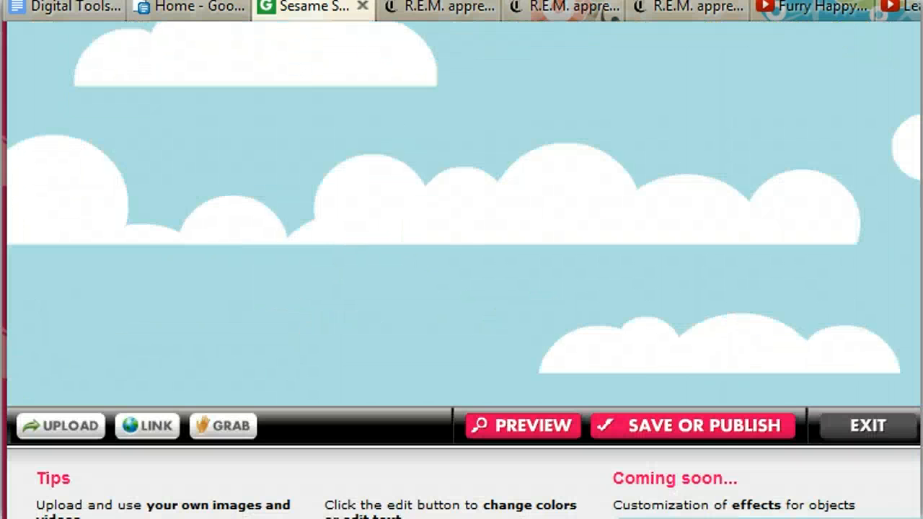
left_click(682, 426)
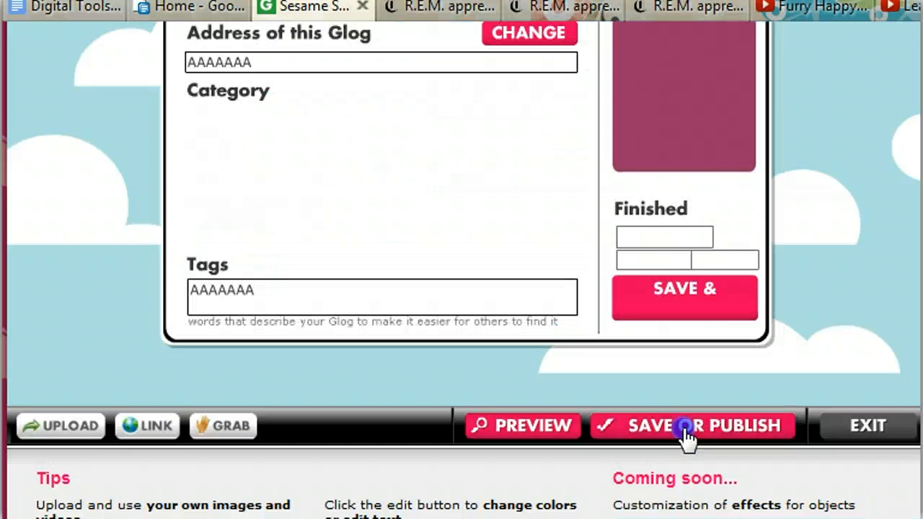
left_click(734, 290)
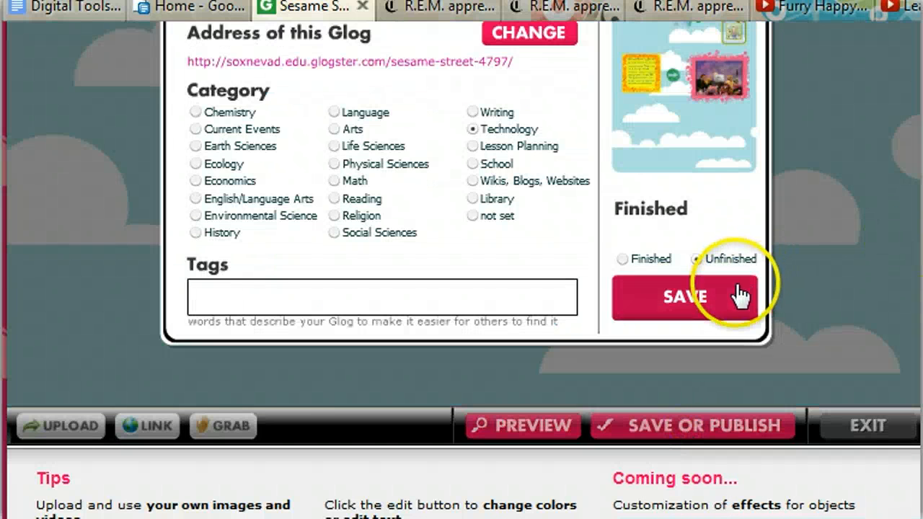
Open the saved Glog in its viewing page.
scroll(461, 288, "up", 3)
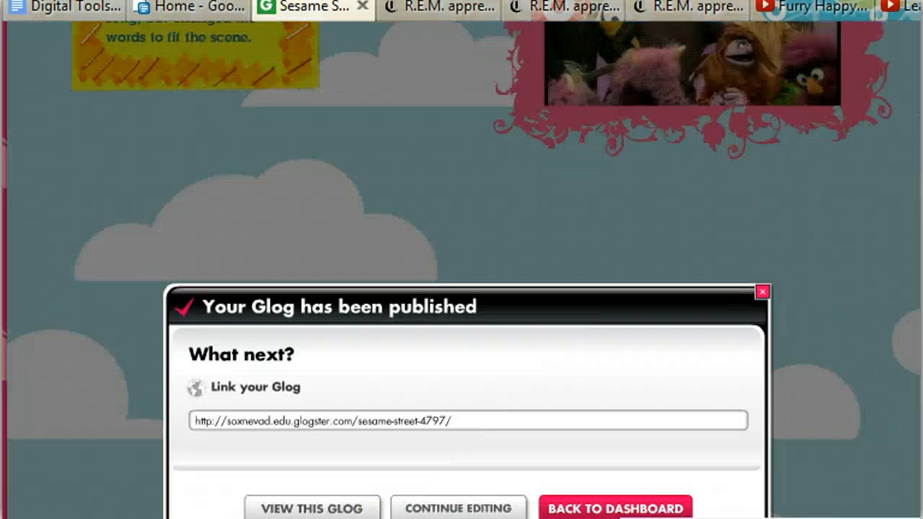
scroll(462, 289, "down", 1)
scroll(462, 289, "up", 4)
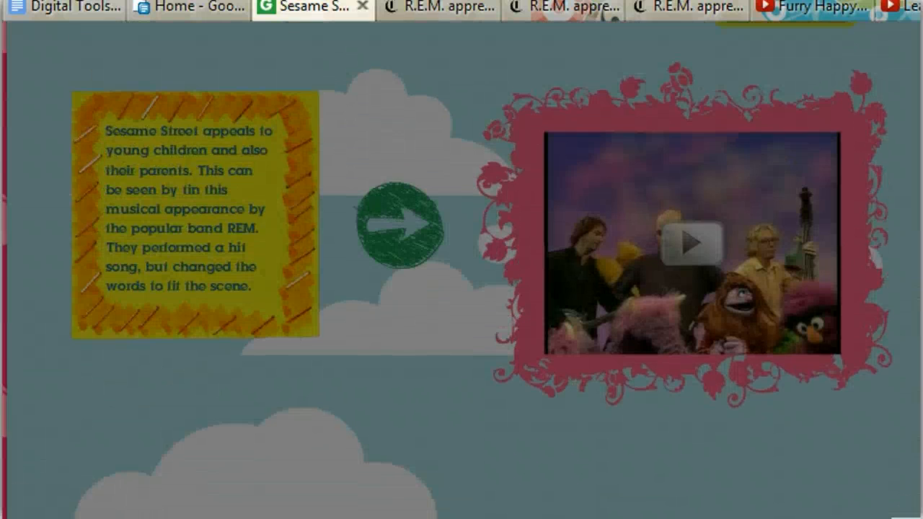
scroll(461, 289, "down", 4)
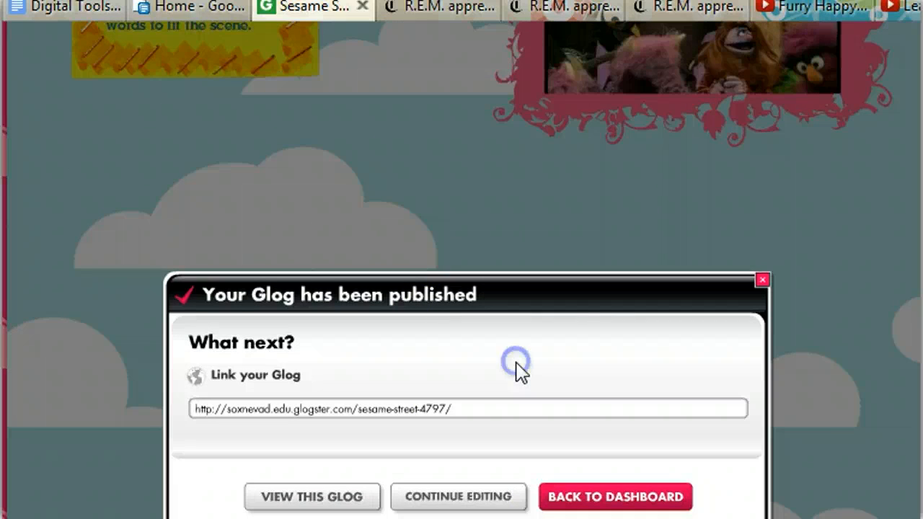
left_click(345, 499)
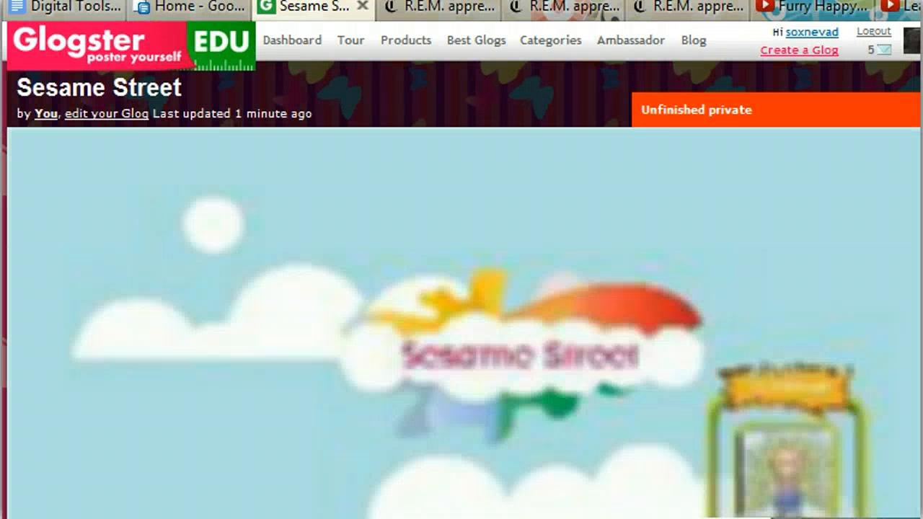
Look over the saved poster's title, framed avatar, text box, arrow and video.
scroll(462, 289, "down", 6)
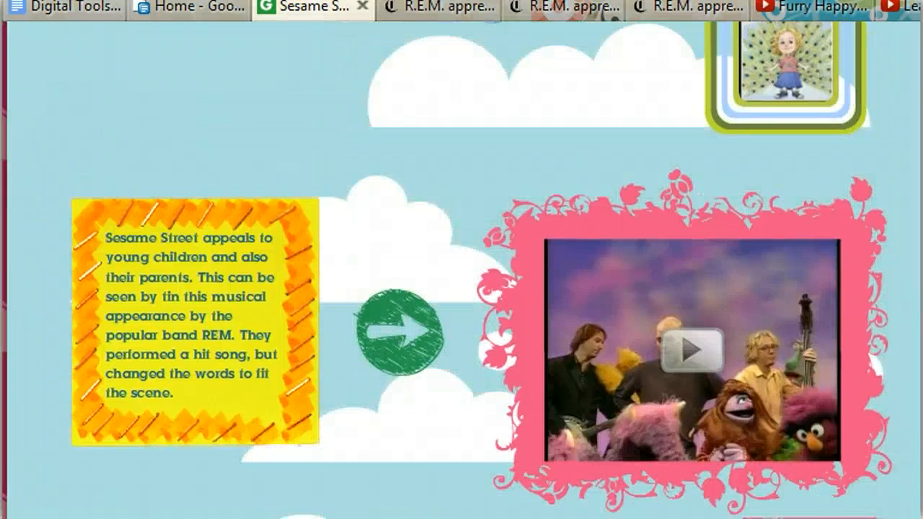
scroll(461, 289, "down", 5)
scroll(462, 288, "up", 6)
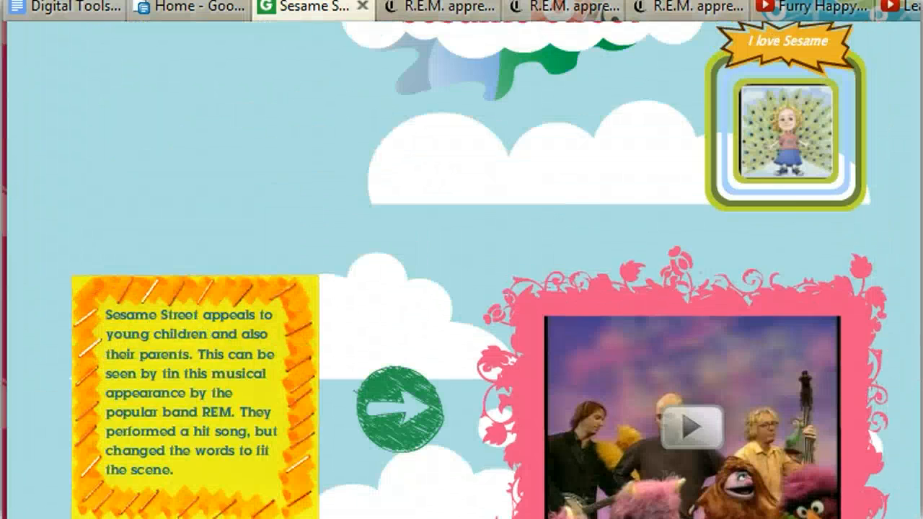
scroll(462, 289, "up", 4)
scroll(462, 288, "down", 3)
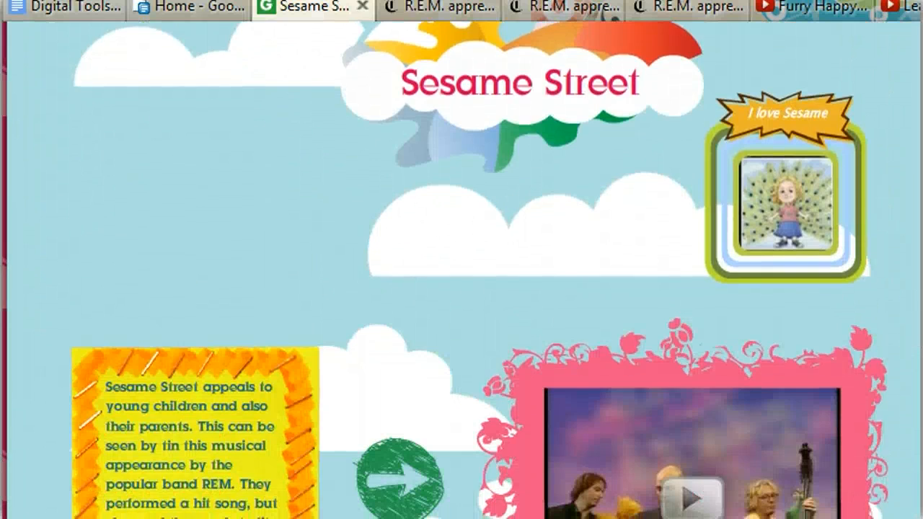
scroll(461, 288, "down", 3)
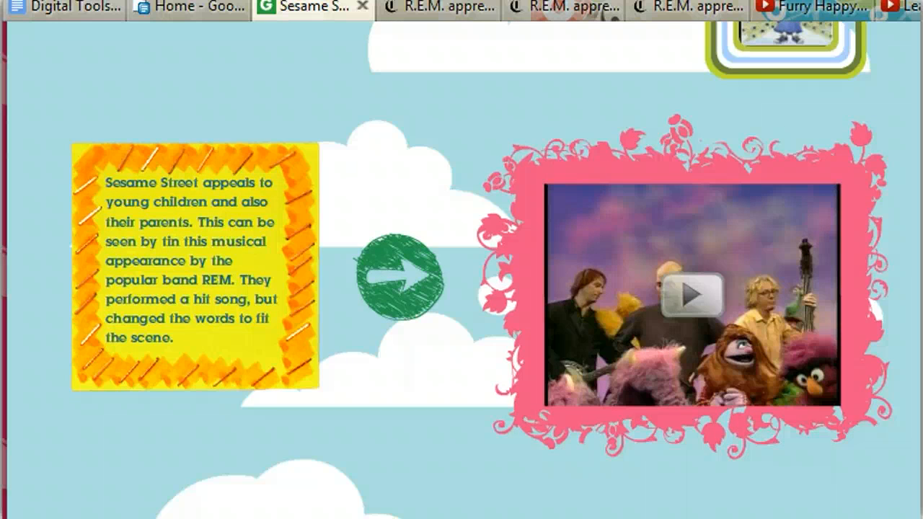
scroll(461, 289, "up", 2)
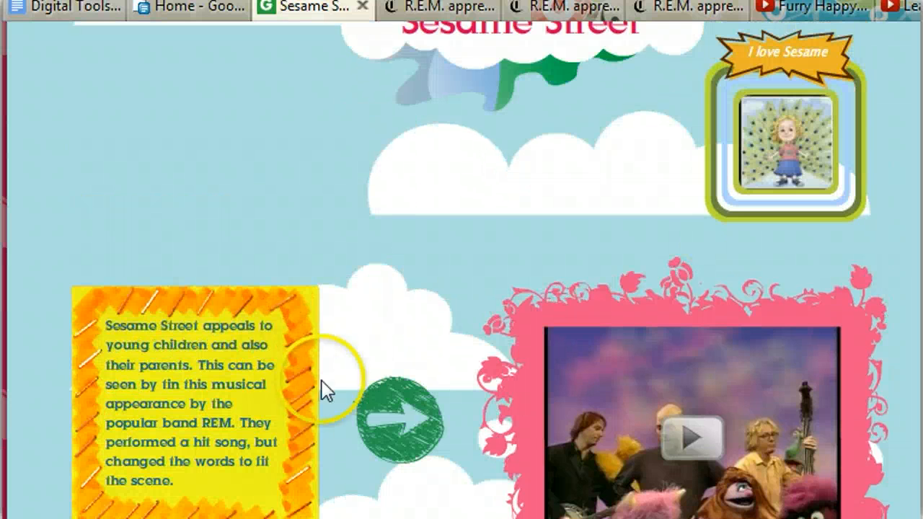